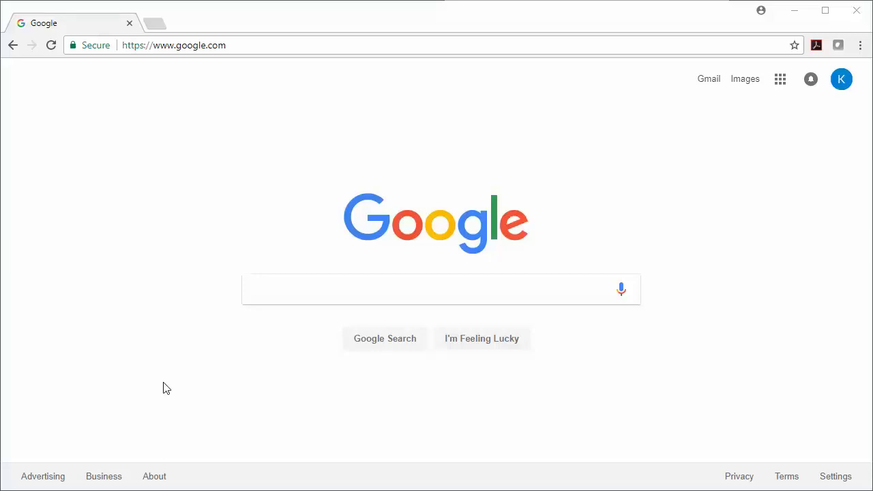
- Go to the Primavera Unifier sign-in page at ohio-unifier.oracleindustry.com/bluedoor
click(249, 45)
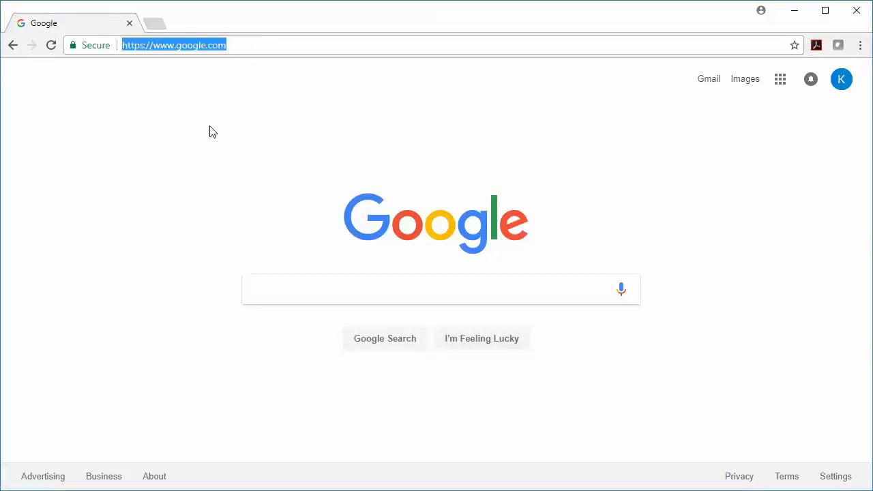
text(ohio-unifii)
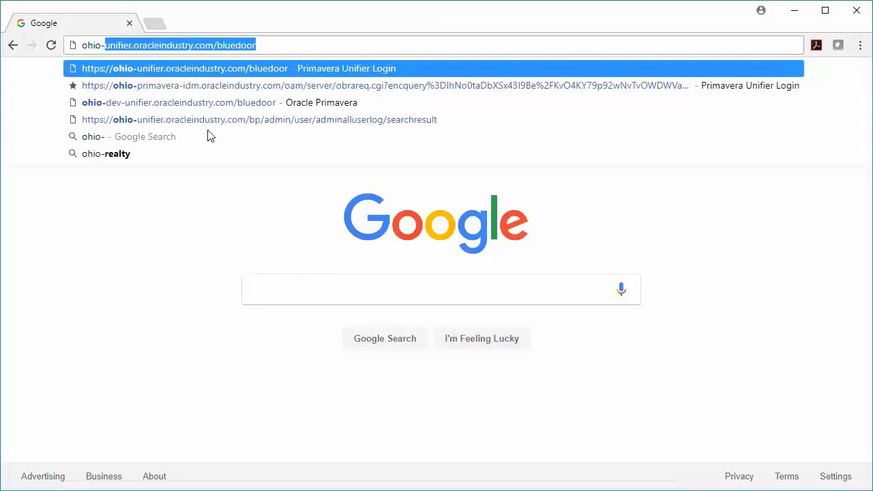
key(BackSpace)
key(BackSpace)
text(ier.oracleindustry)
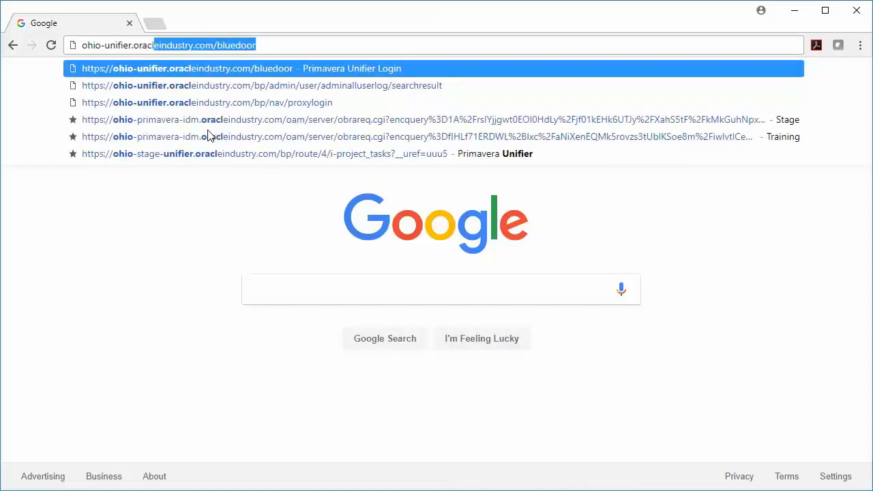
text(.com/bluedoor)
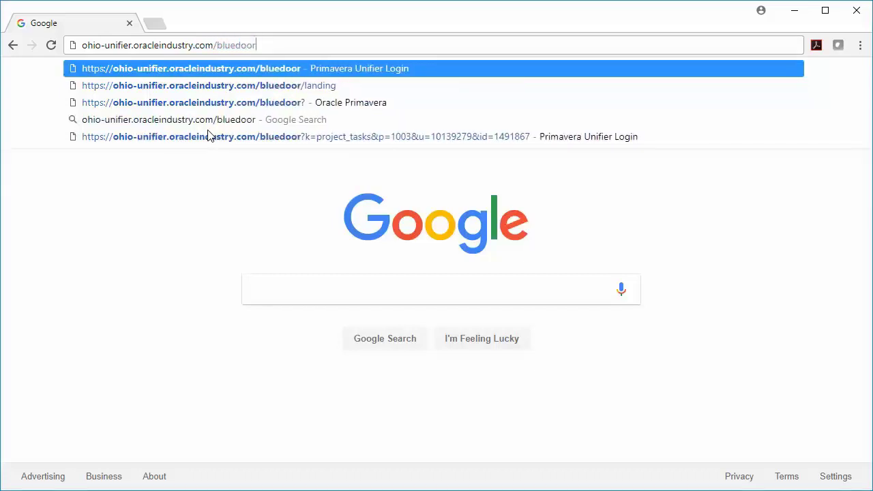
key(Return)
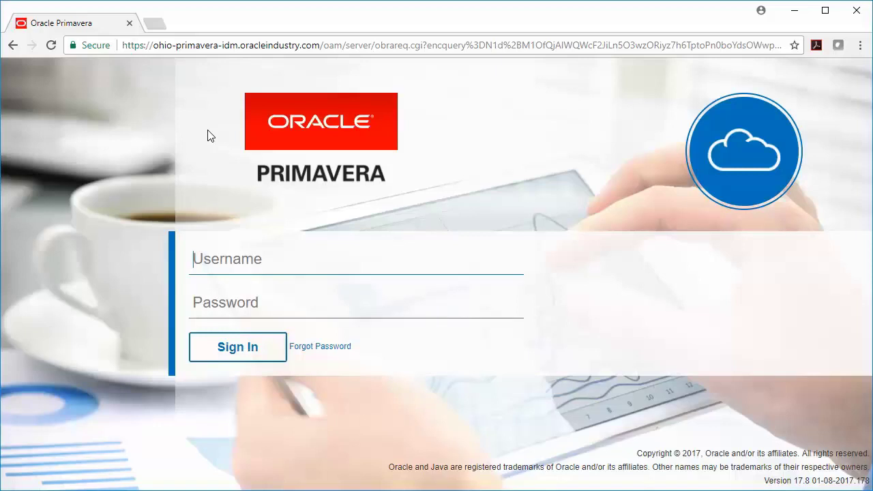
- Sign in to Primavera Unifier with the account username and password
text(10139279)
key(Tab)
text(•••••••••)
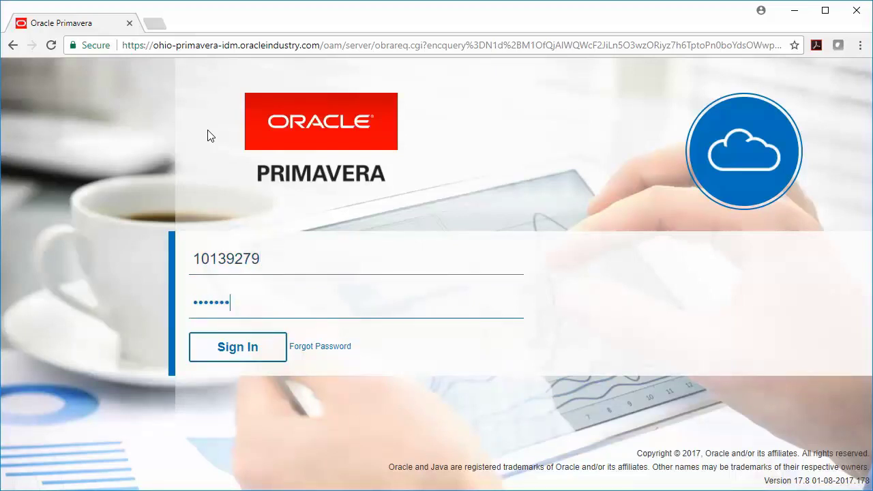
text(••)
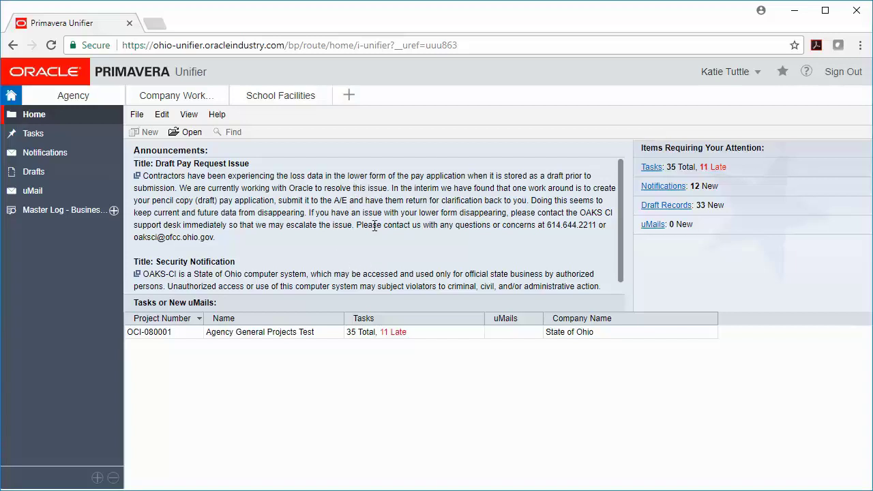
- Open the Tasks log from the home page and switch its view to All Tasks
click(300, 102)
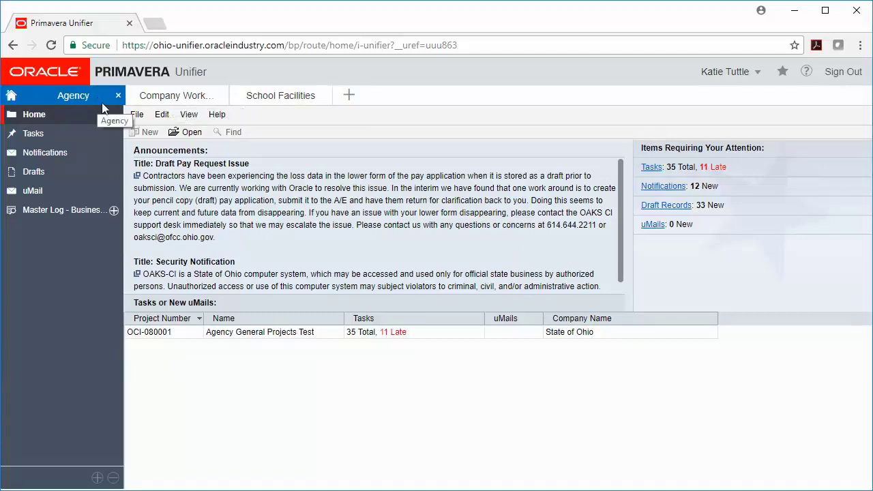
click(54, 136)
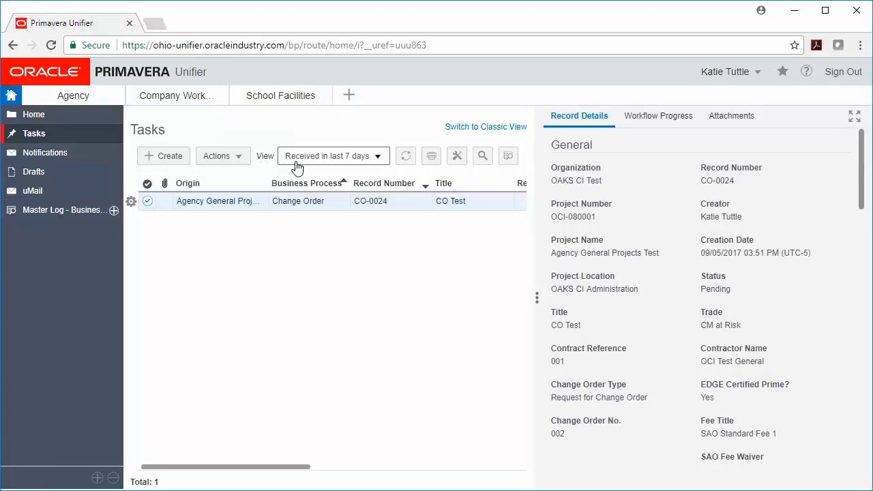
click(382, 165)
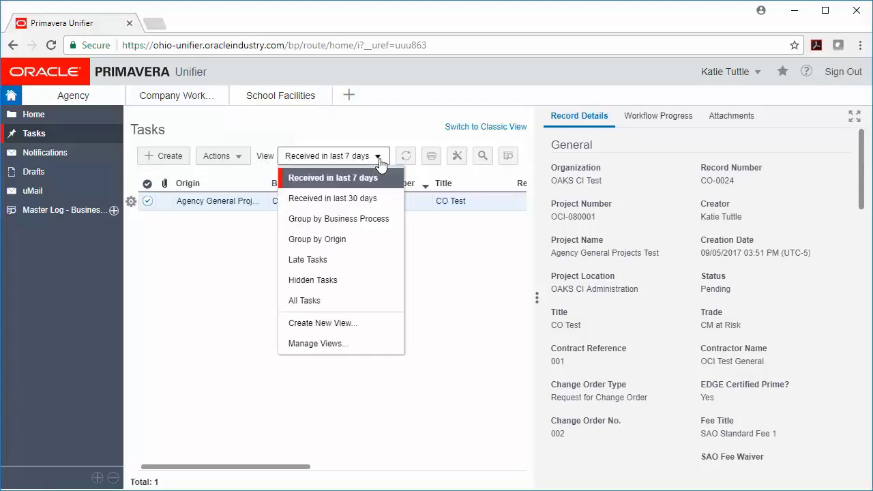
click(358, 307)
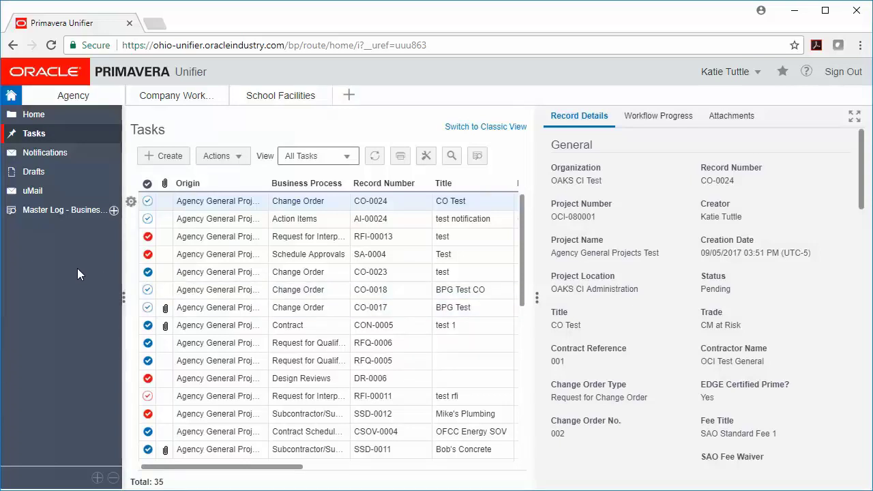
- Search all locations for oci-080001 and open the Agency General Projects Test project in a new tab
click(350, 97)
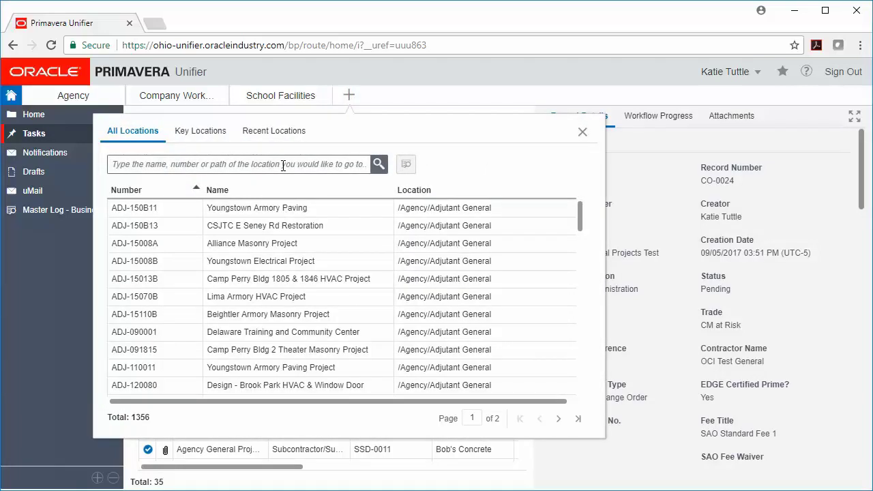
text(0)
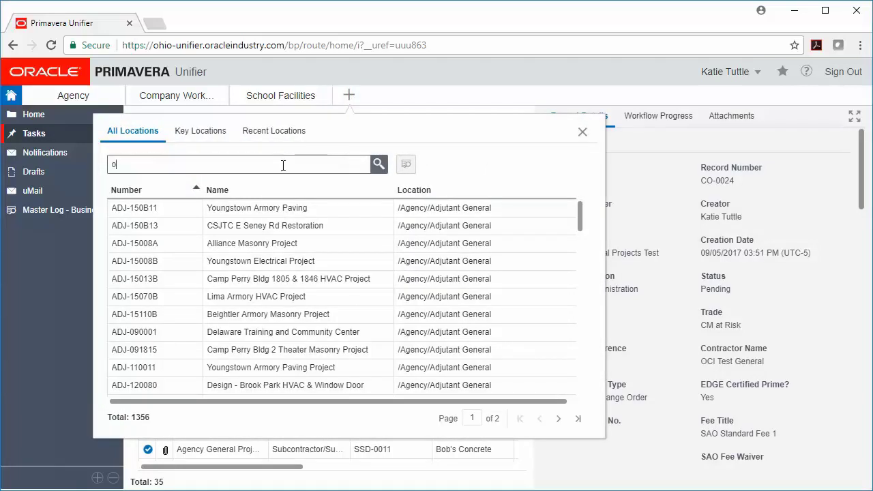
text(ci-080001)
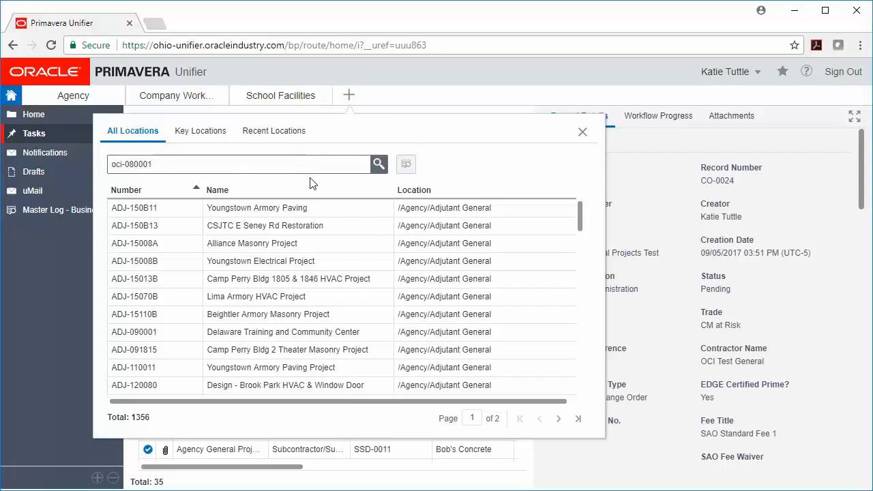
click(380, 169)
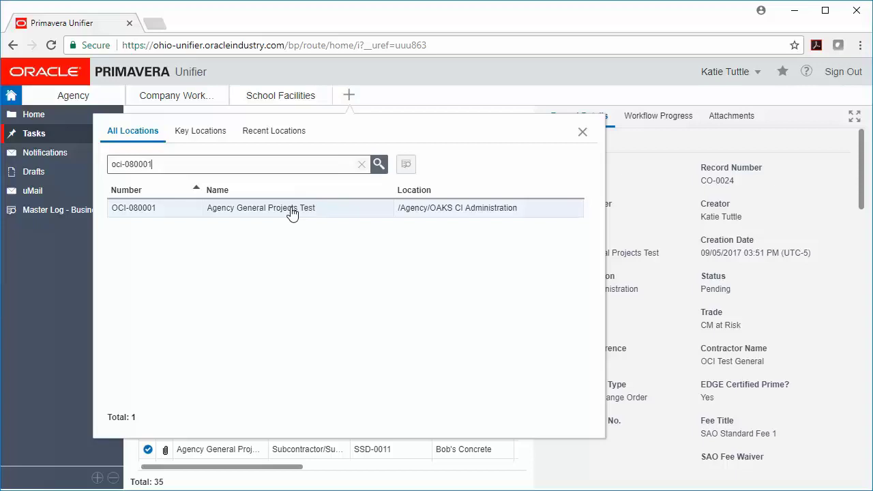
click(291, 212)
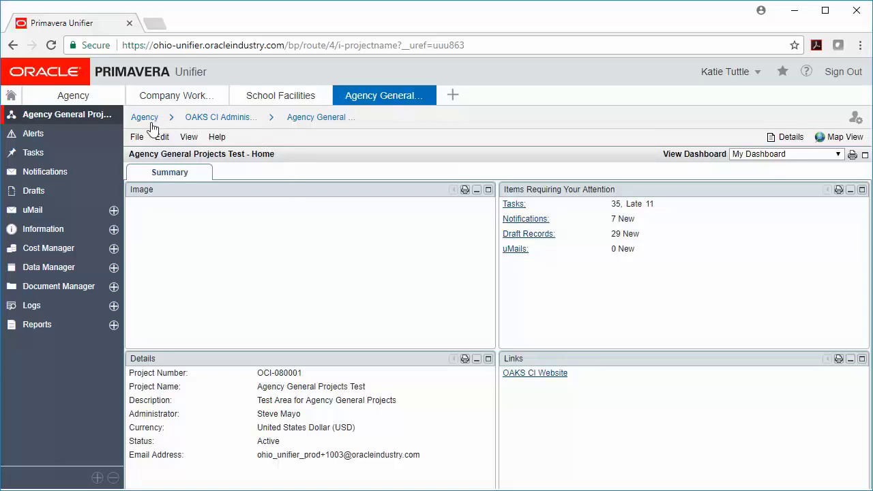
click(274, 122)
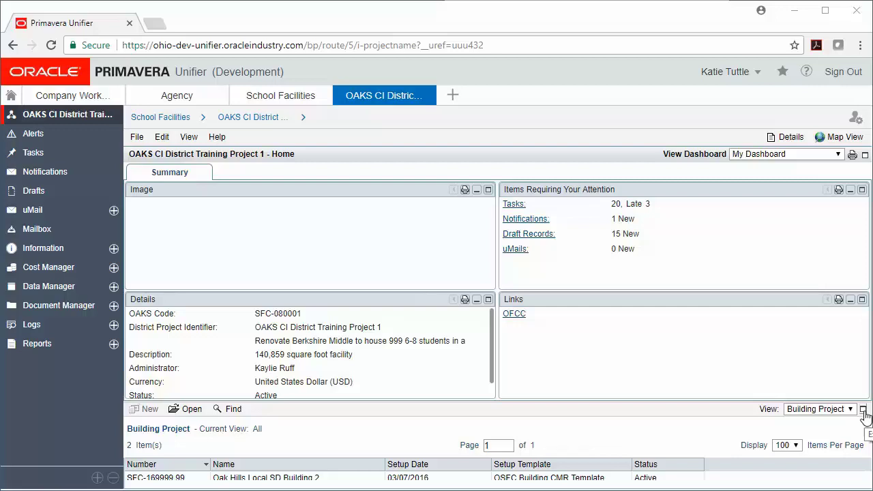
- Maximize the Building Project list of OAKS CI District Training Project 1 and select Oak Hills Local SD Building 2
click(863, 409)
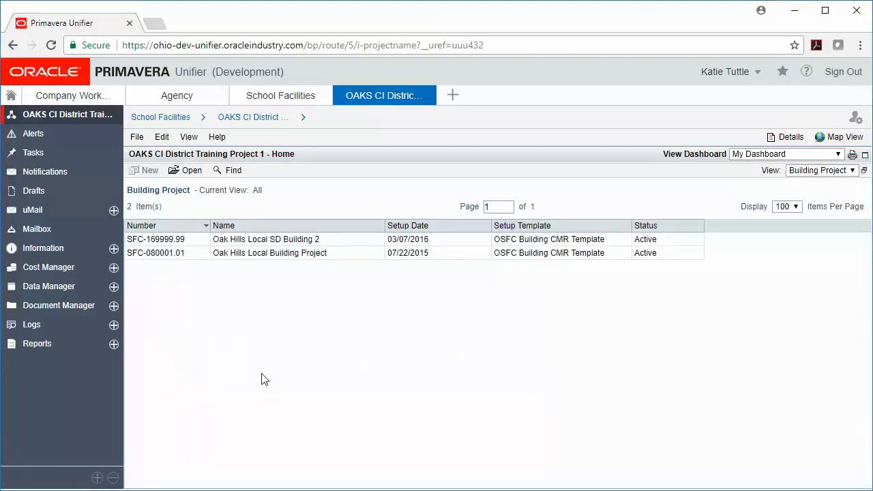
click(249, 257)
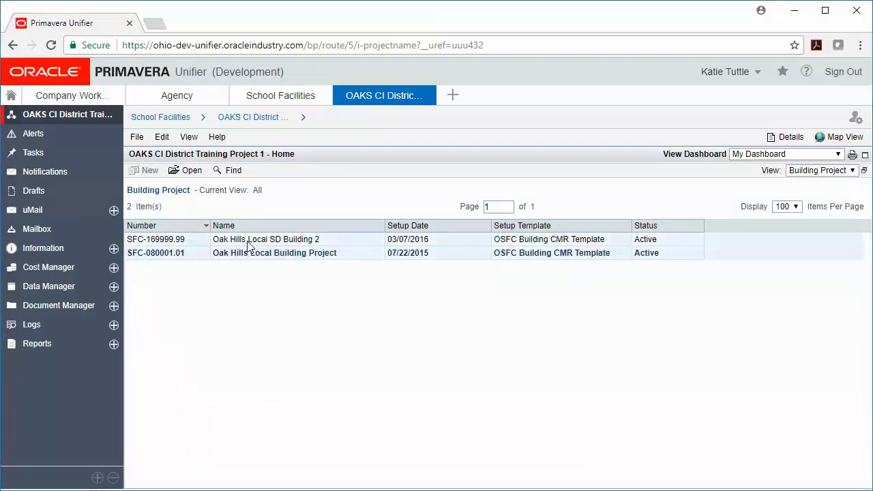
click(248, 243)
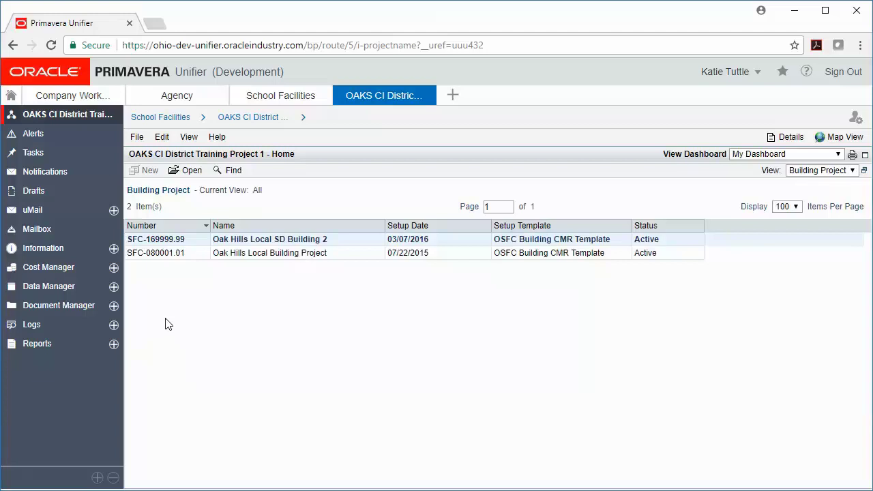
- Expand the district project's Logs and open the Contract K12 log
click(73, 326)
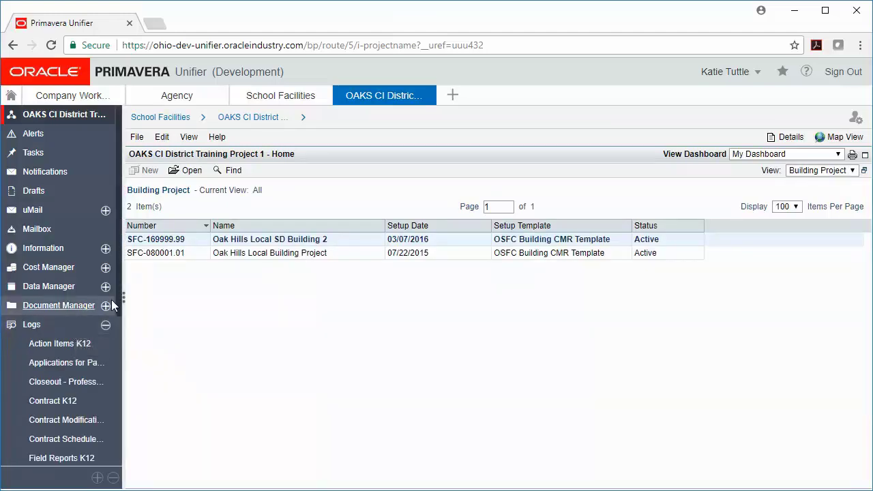
drag(120, 308, 121, 311)
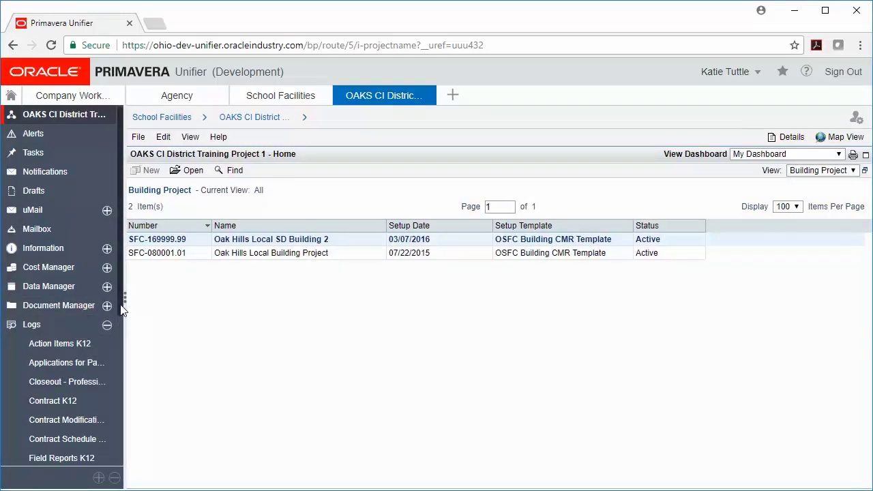
scroll(116, 386, down, 4)
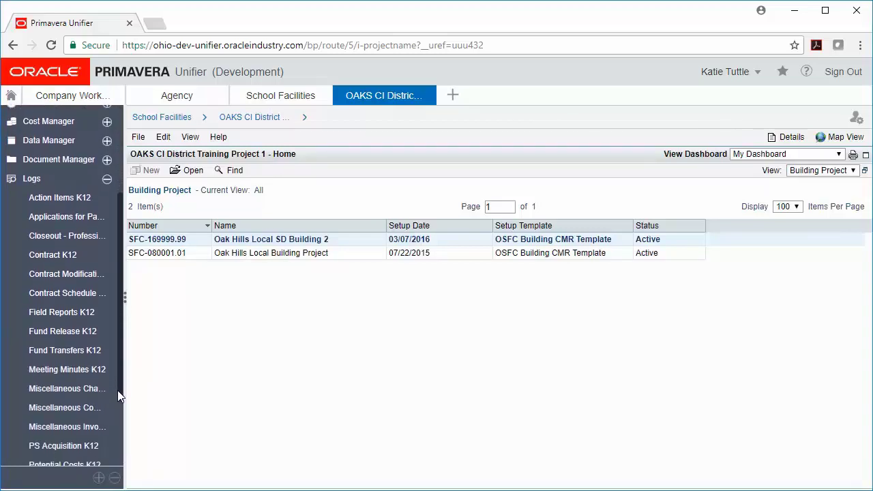
click(60, 257)
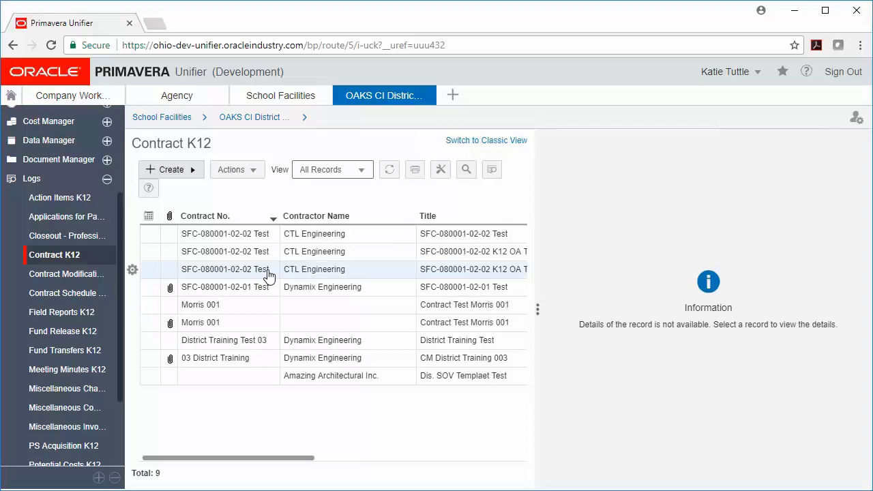
- Switch from the district project to its Oak Hills Local Building Project
drag(121, 258, 128, 141)
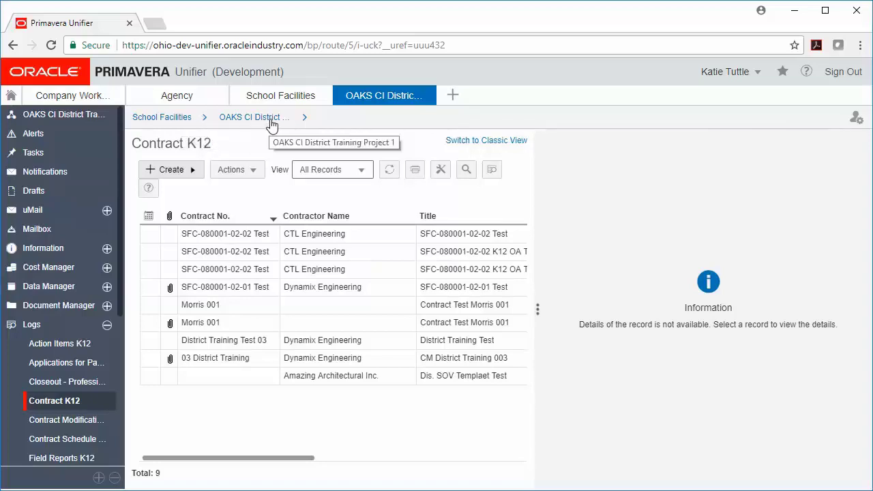
click(306, 123)
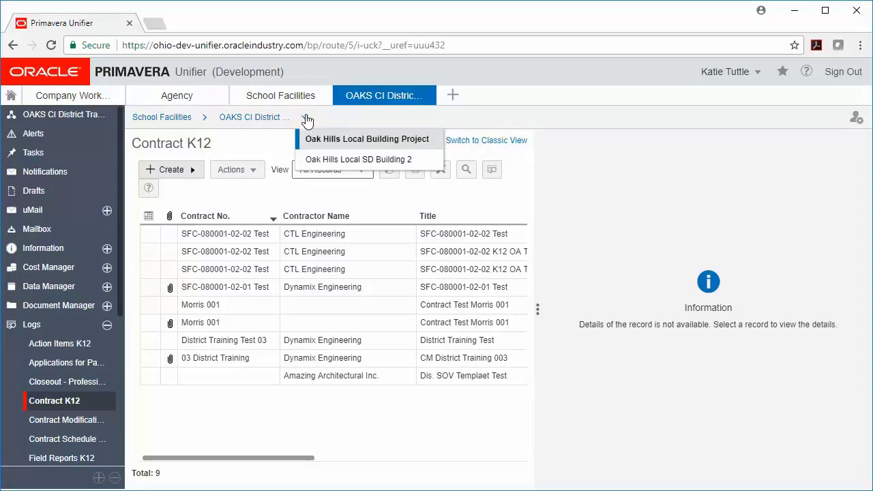
click(419, 141)
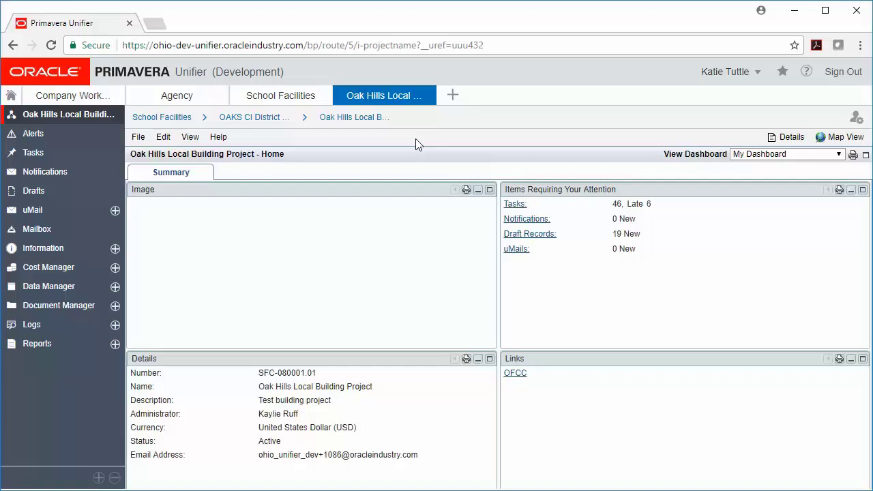
- Expand the Logs of the Oak Hills Local Building Project and look through the available business processes
click(115, 324)
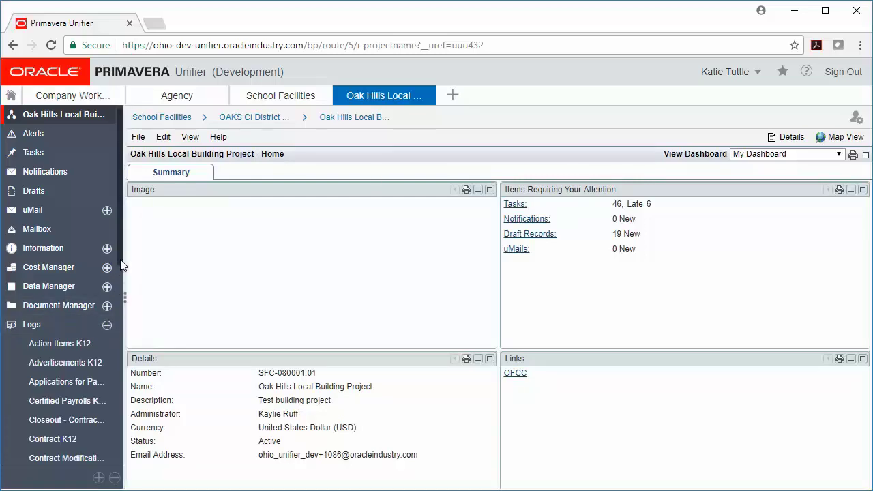
scroll(120, 287, down, 1)
scroll(120, 287, down, 2)
click(87, 320)
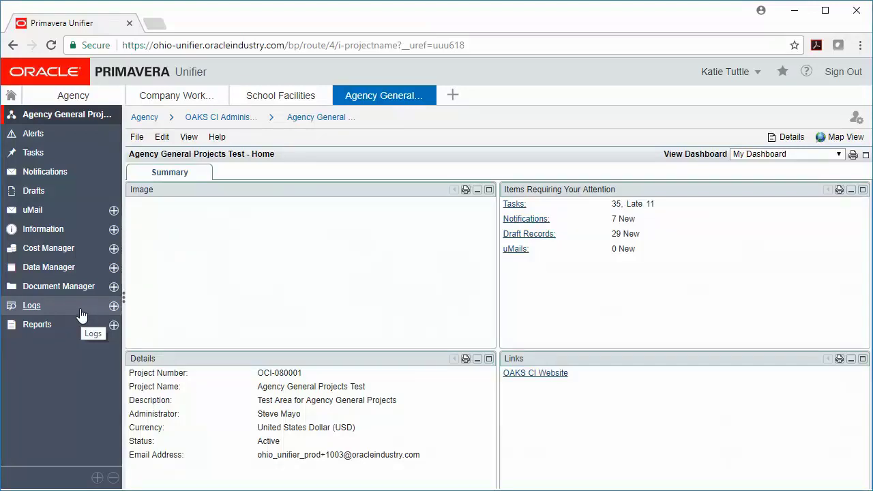
- Open the Tasks log of the Agency General Projects Test project and switch it to Standard View
click(94, 159)
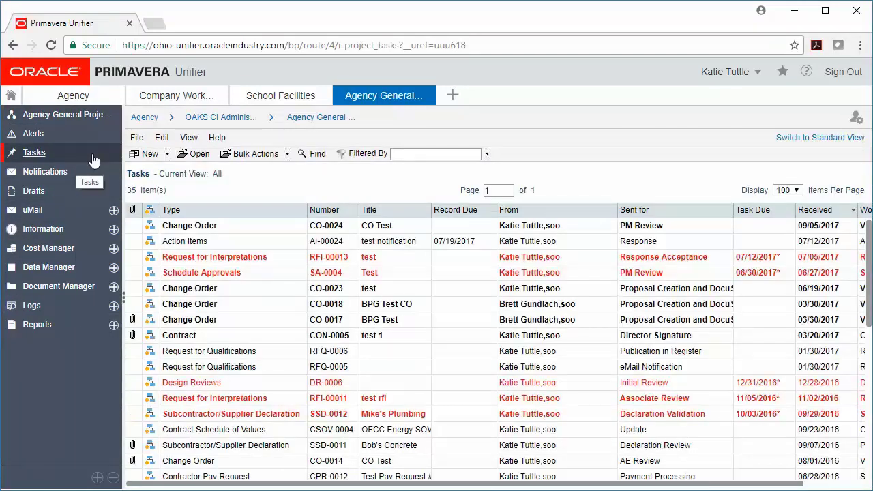
click(831, 145)
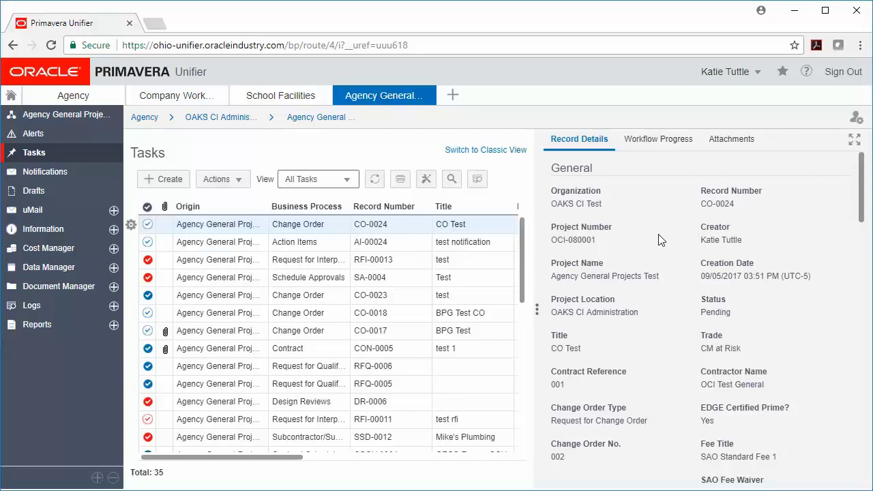
- Check the row options of change order task CO-0024, open its record to view it, and close the record window
click(132, 226)
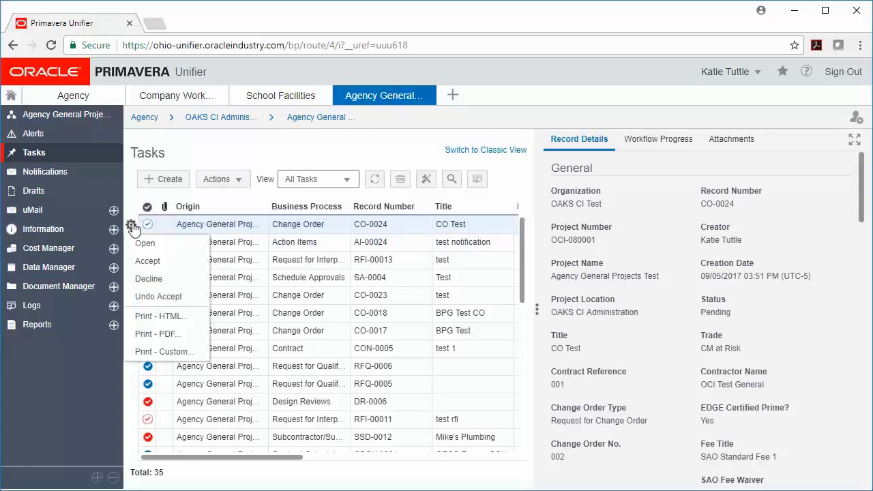
click(308, 232)
double_click(308, 232)
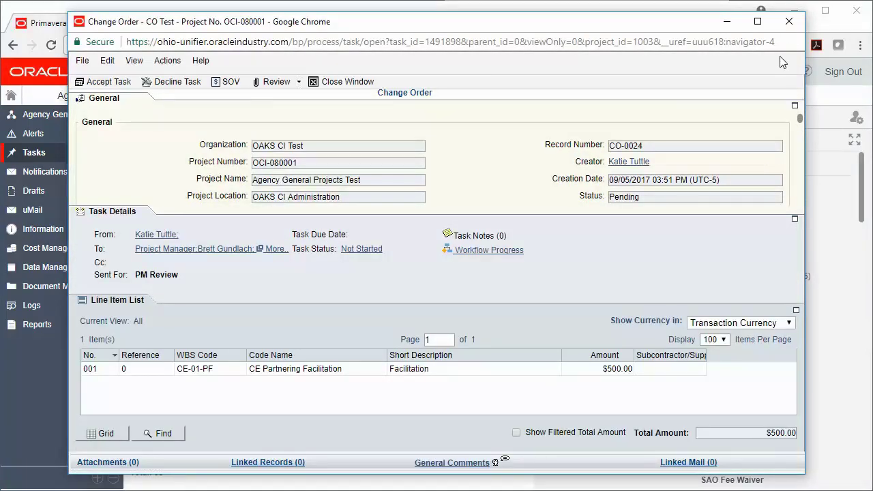
click(790, 21)
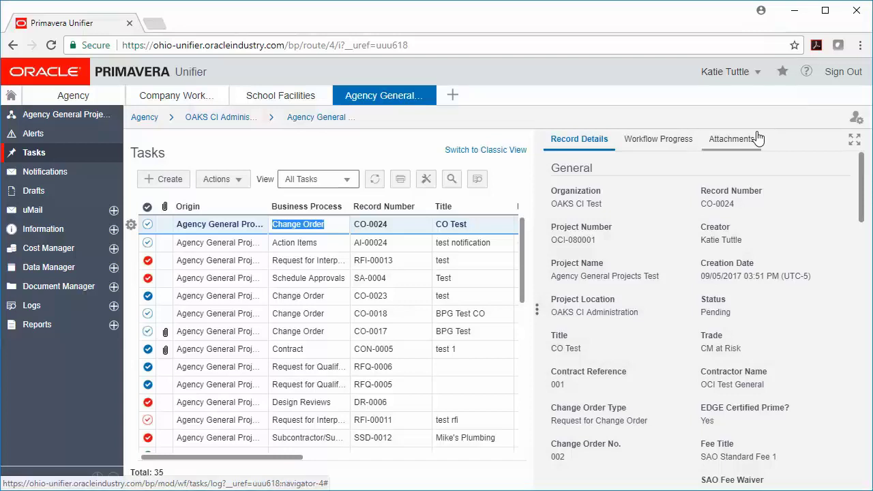
- Open the project's Notifications log
click(57, 175)
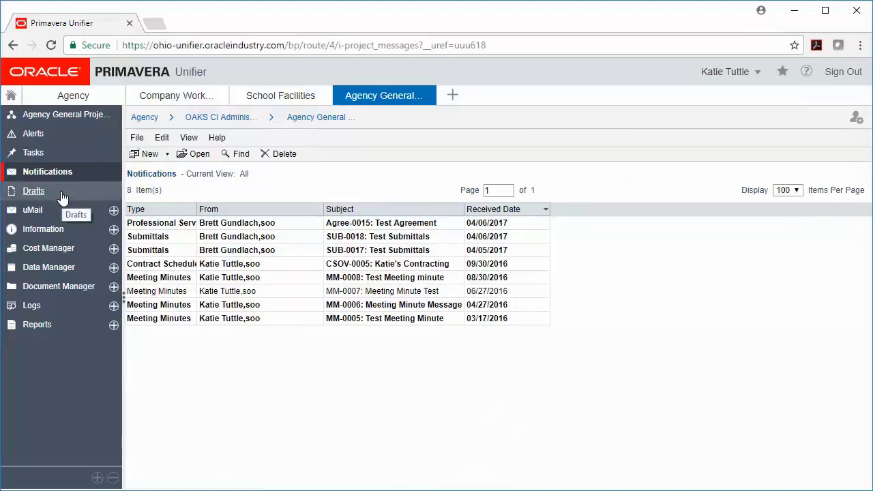
- View the project's Drafts, and open the Document Manager's Documents log in Standard View
click(63, 197)
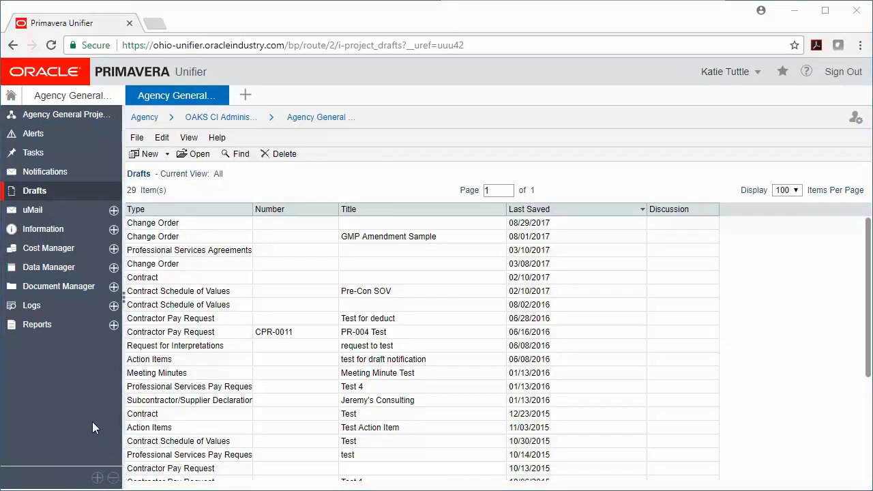
click(84, 292)
click(76, 309)
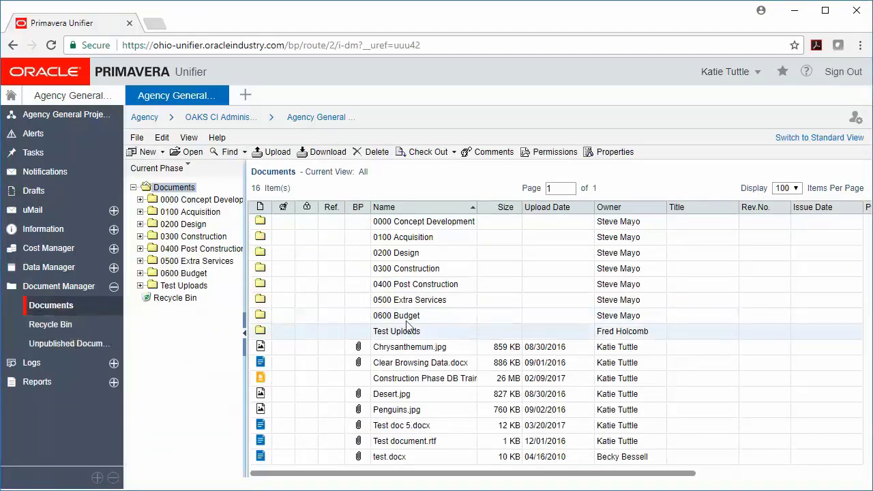
click(826, 142)
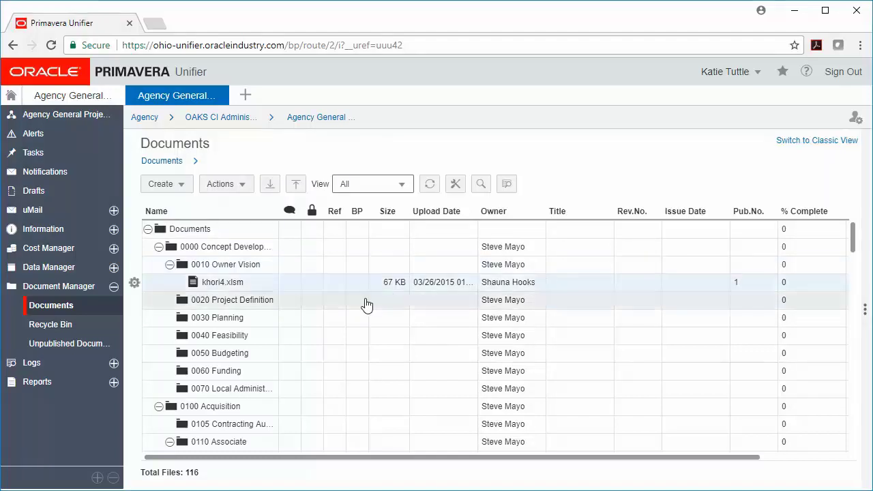
- Open the project's Change Order log and switch it to Standard View
click(60, 366)
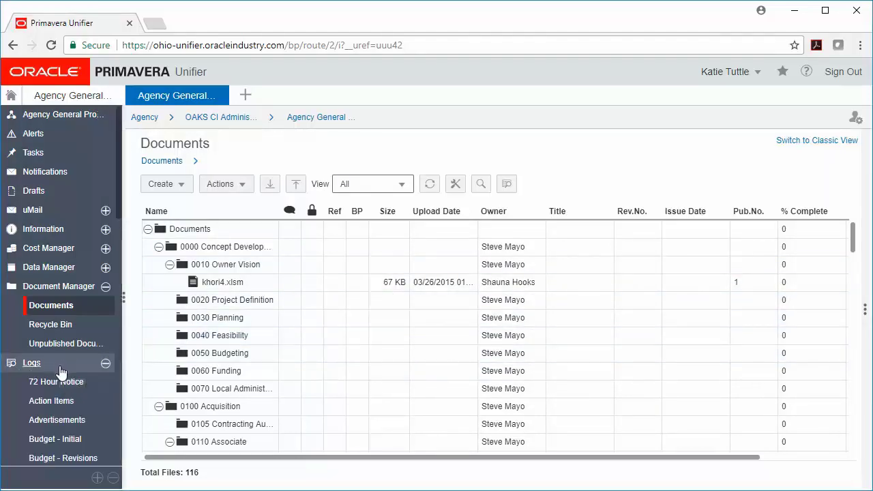
scroll(119, 246, down, 2)
scroll(113, 297, down, 5)
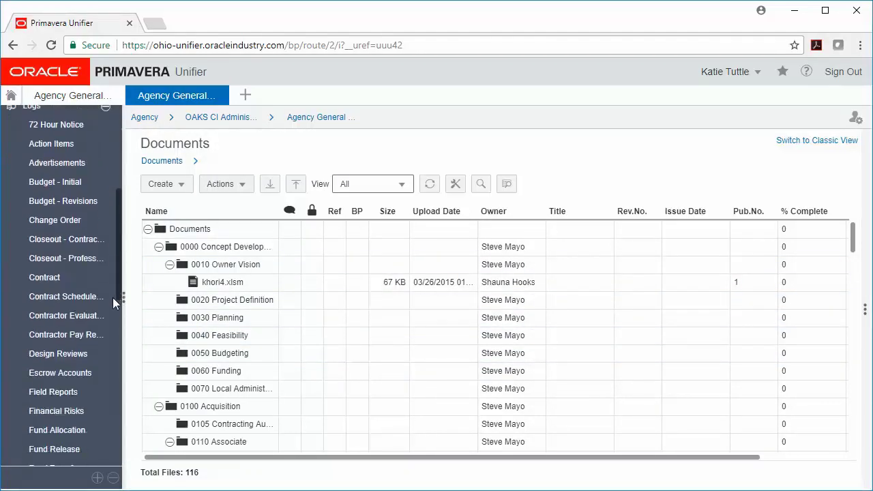
click(73, 210)
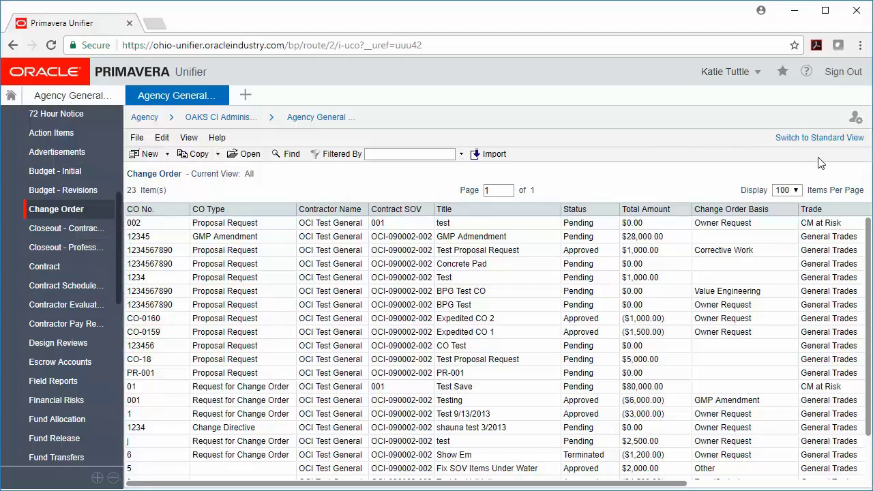
click(823, 139)
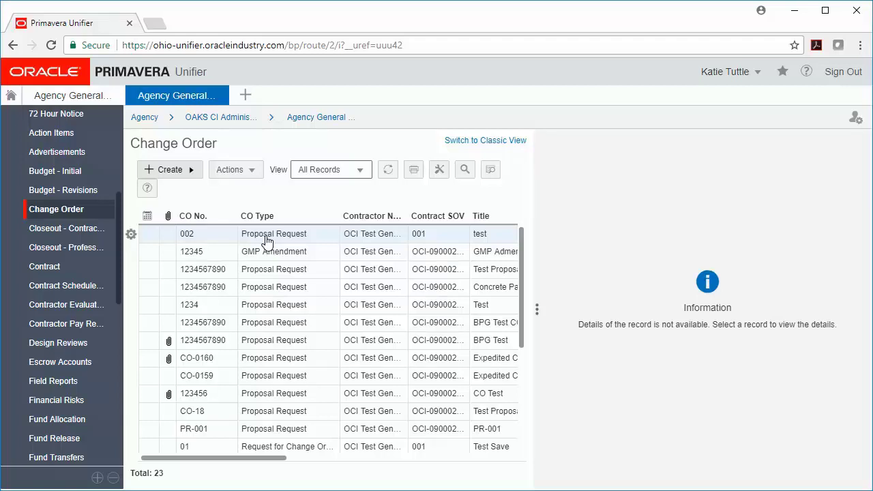
- Select the change order with CO No. 002 and read through its record details
click(284, 238)
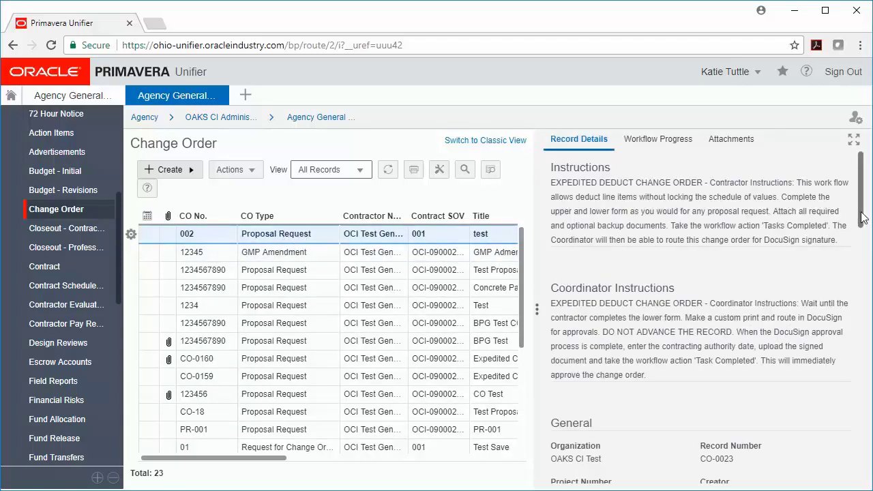
scroll(837, 225, down, 3)
scroll(838, 225, up, 3)
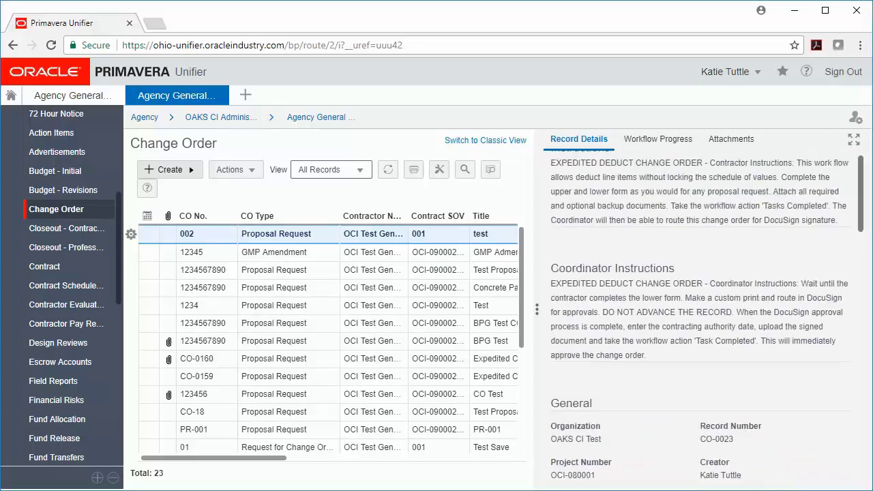
scroll(870, 266, down, 5)
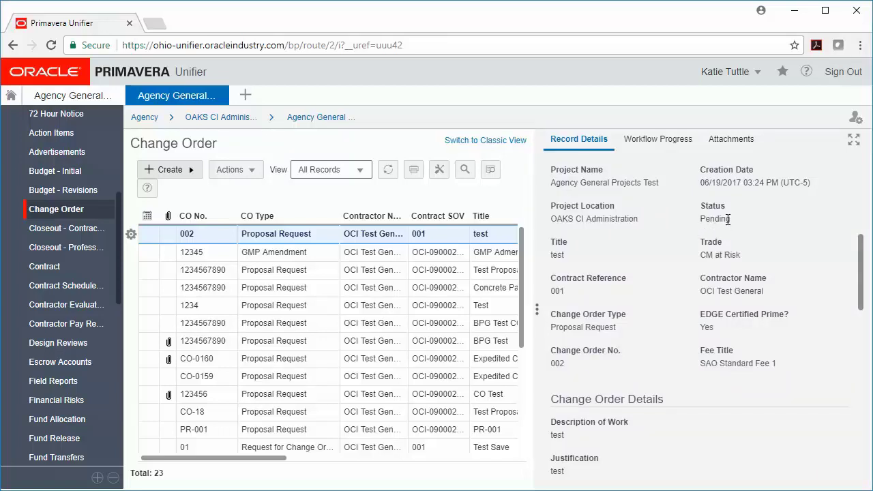
- View the workflow progress of change order 002 for All Steps, including the actions and completion dates
click(683, 144)
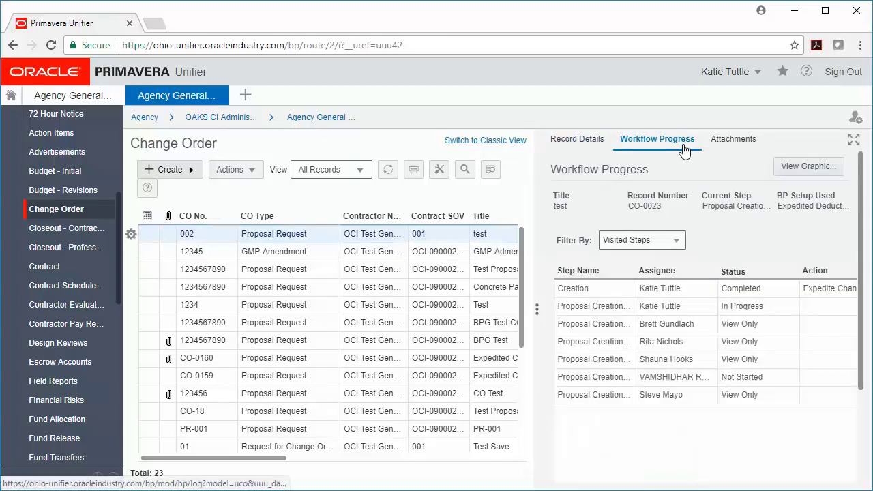
click(678, 241)
click(649, 282)
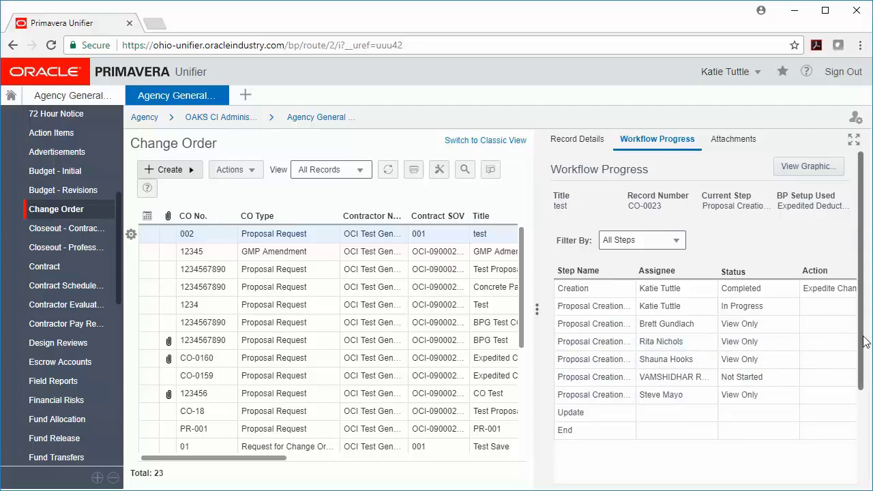
drag(861, 346, 859, 429)
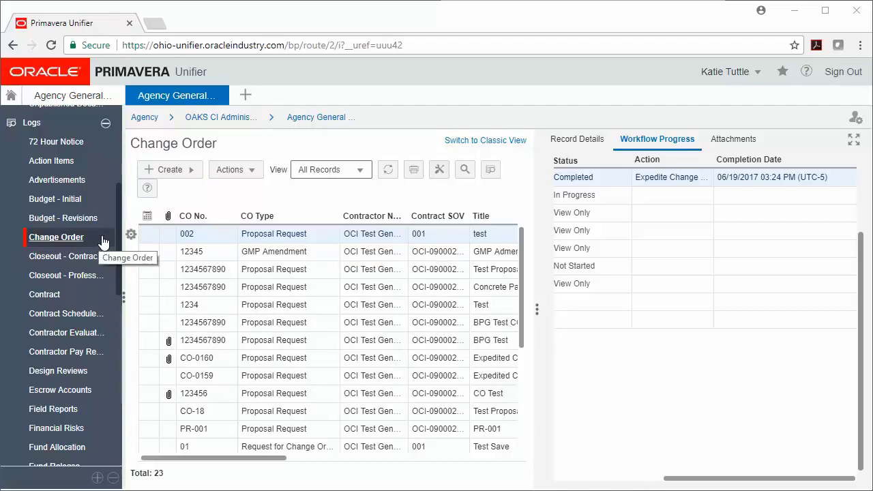
- Create an OFCC Request for Change Order v3.0 record and look through its General, Action Details and Line Item List sections
click(181, 170)
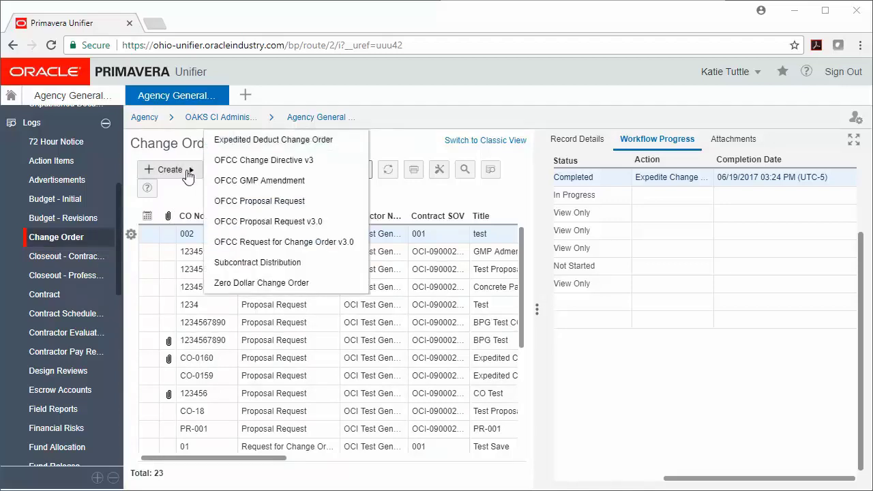
click(333, 249)
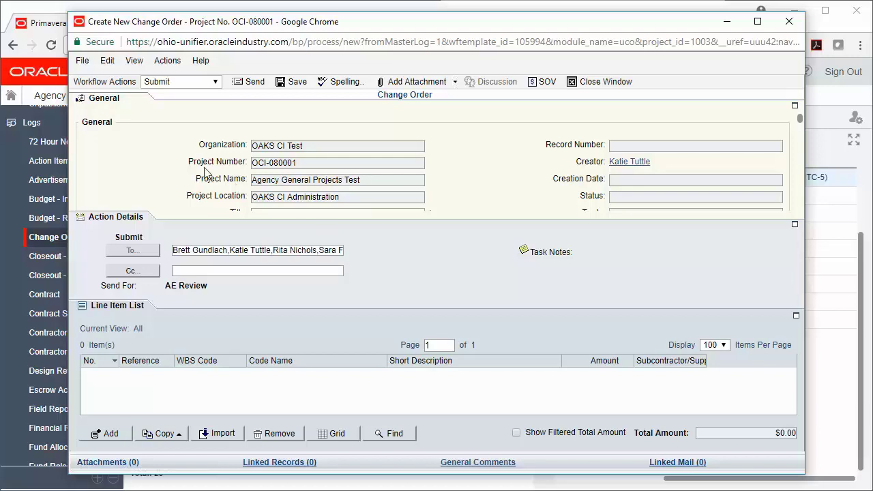
click(139, 107)
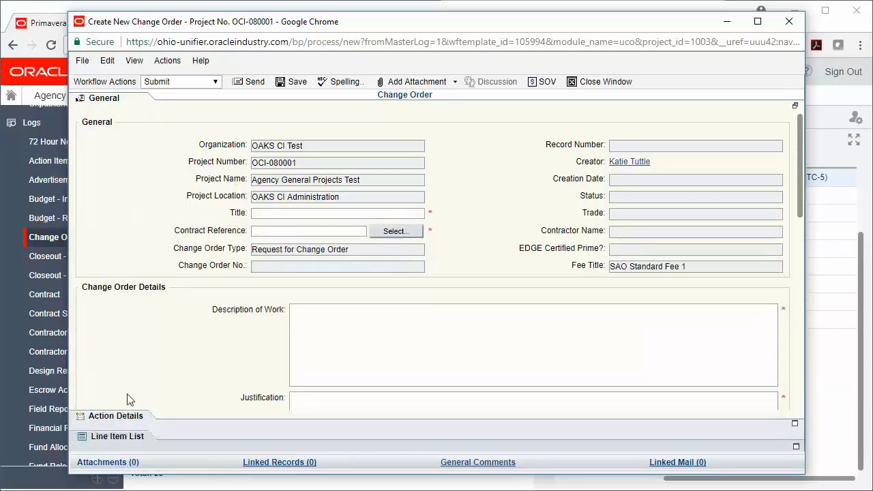
click(130, 417)
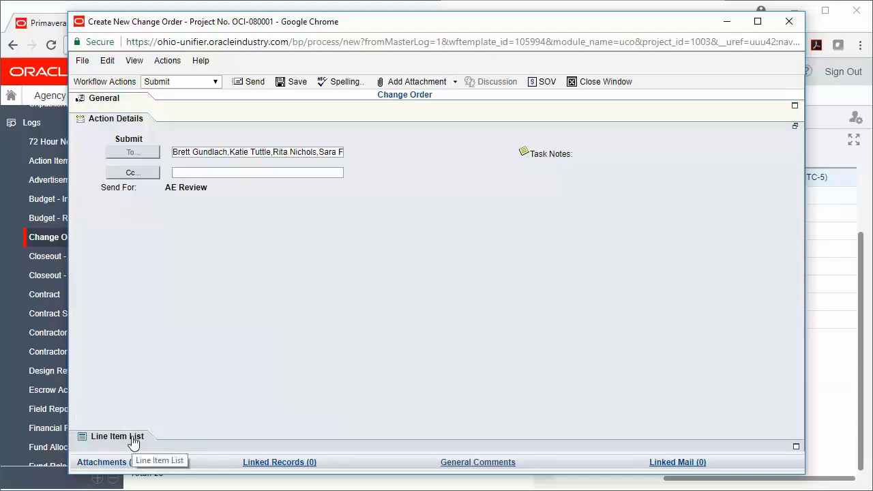
click(133, 440)
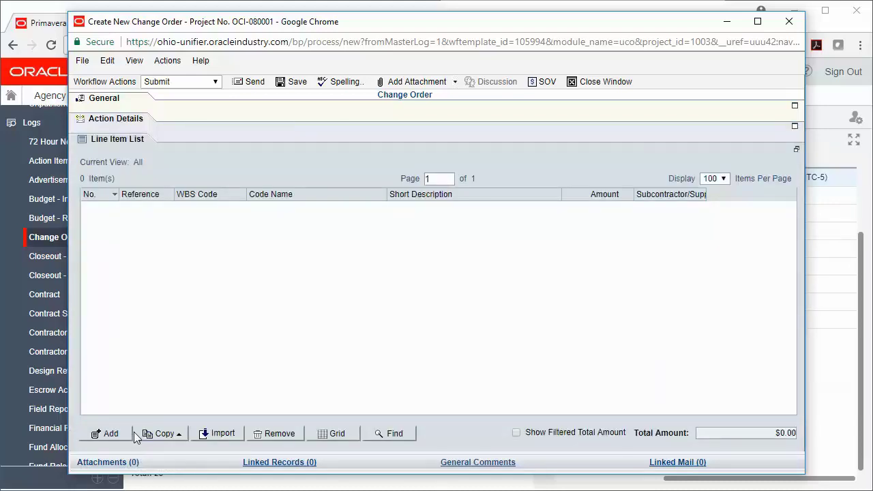
- Title the new change order CO Test and set its contract reference to the 001 contract created 02/16/2015
click(130, 103)
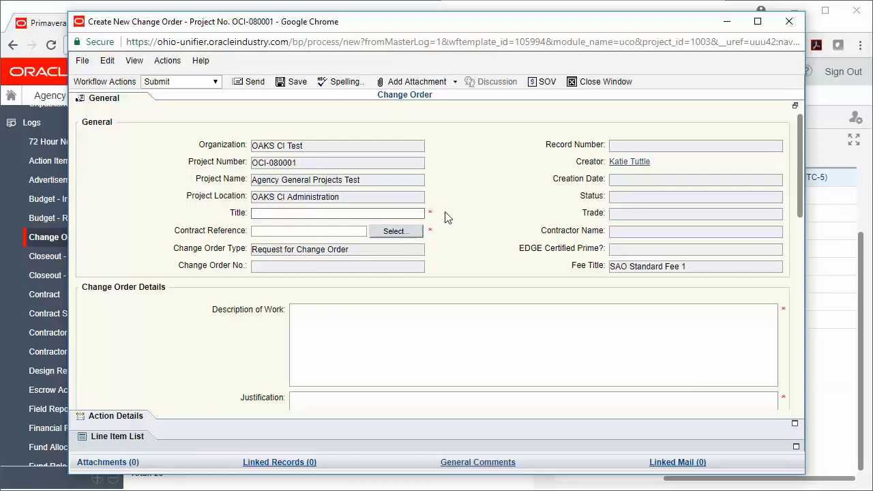
text(CO Test)
click(393, 231)
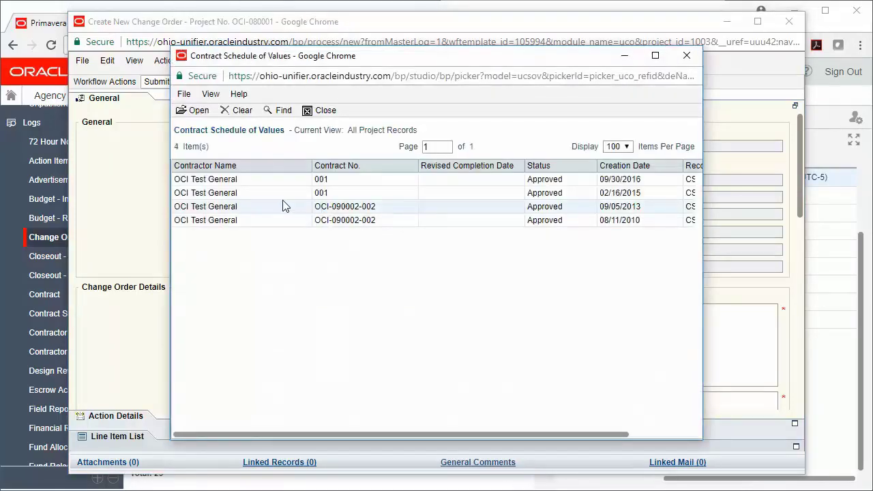
click(277, 195)
click(195, 110)
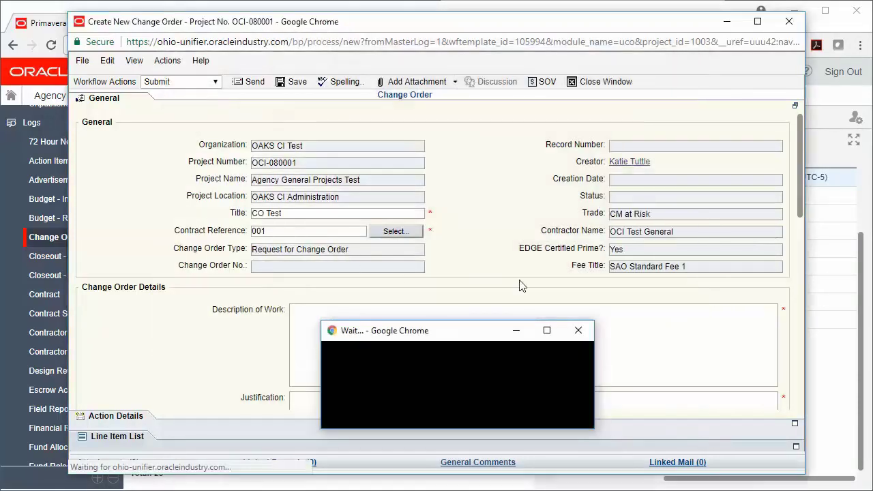
- Fill in the change order's description of work with "Description" and its justification with "Justification"
drag(799, 185, 793, 236)
click(712, 210)
text(Description)
click(676, 281)
text(Jusi)
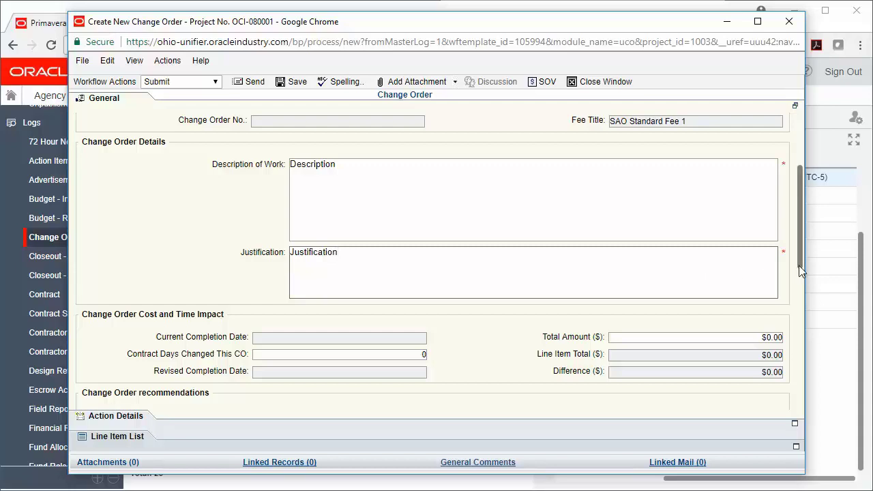
- Set the change order's total amount to $500
scroll(799, 265, up, 1)
click(748, 340)
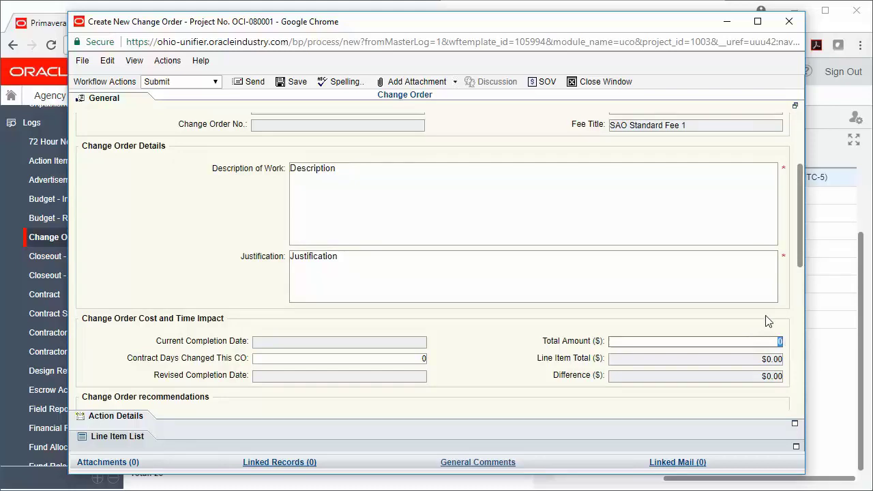
text(500)
key(Tab)
- Add a line item to the change order with the WBS code CE-01-PF, CE Partnering Facilitation
click(136, 437)
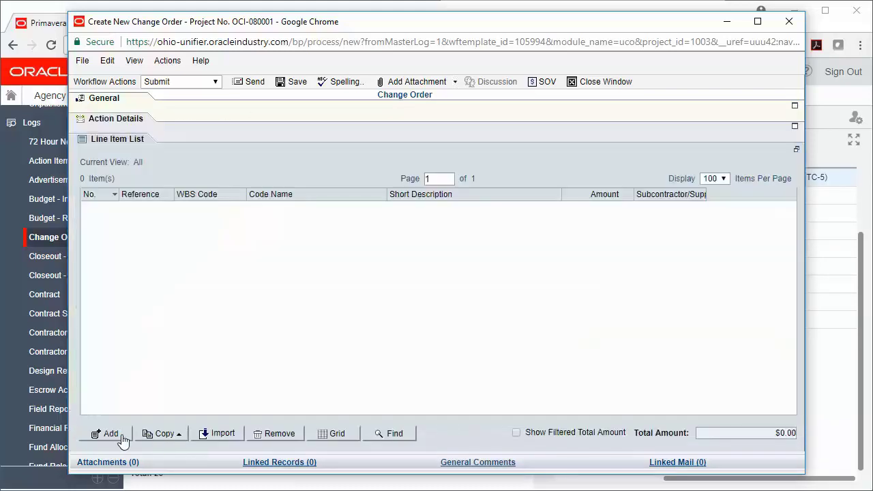
click(119, 435)
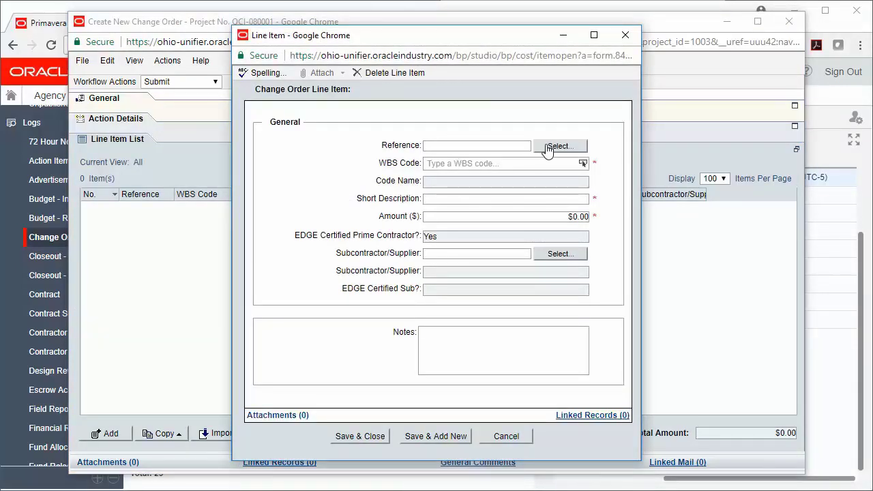
click(515, 162)
text(C)
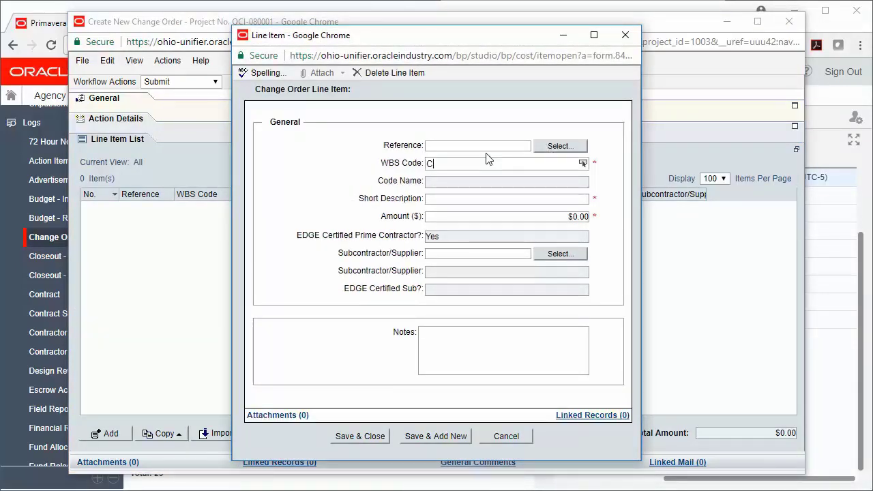
text(E-)
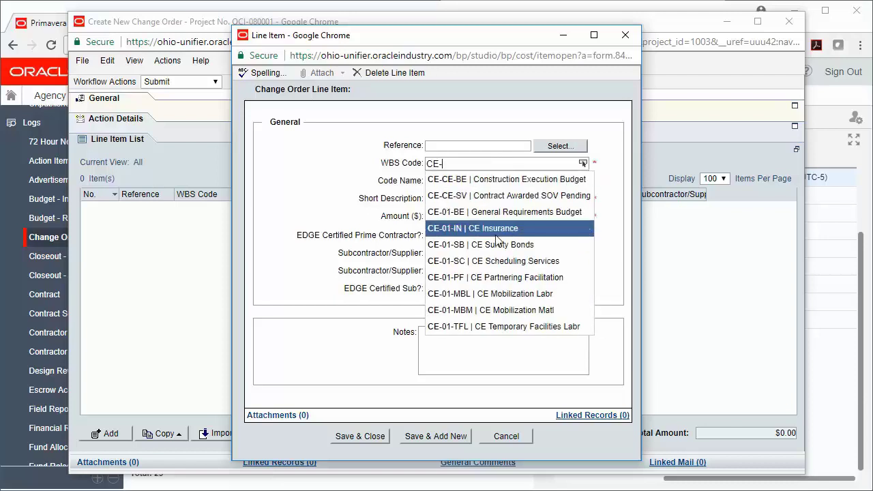
click(503, 278)
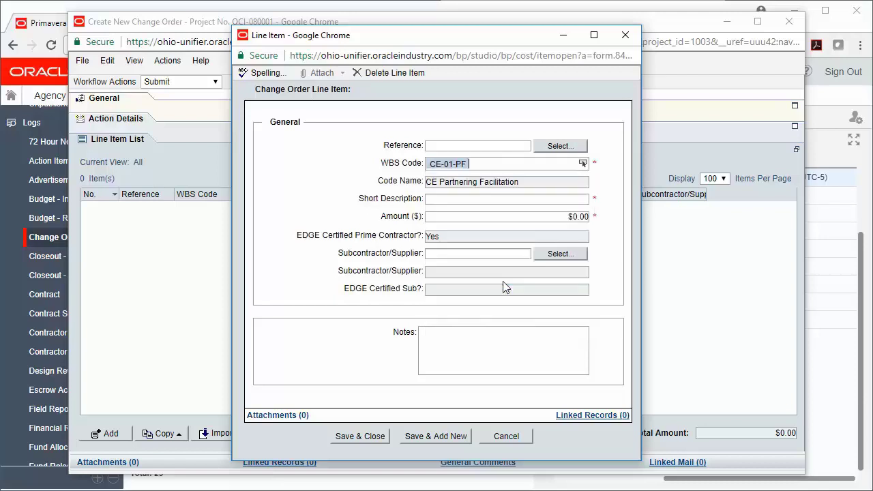
- Give the line item the short description Facilitation and an amount of $500, and save and close it
click(476, 198)
text(Facilitation)
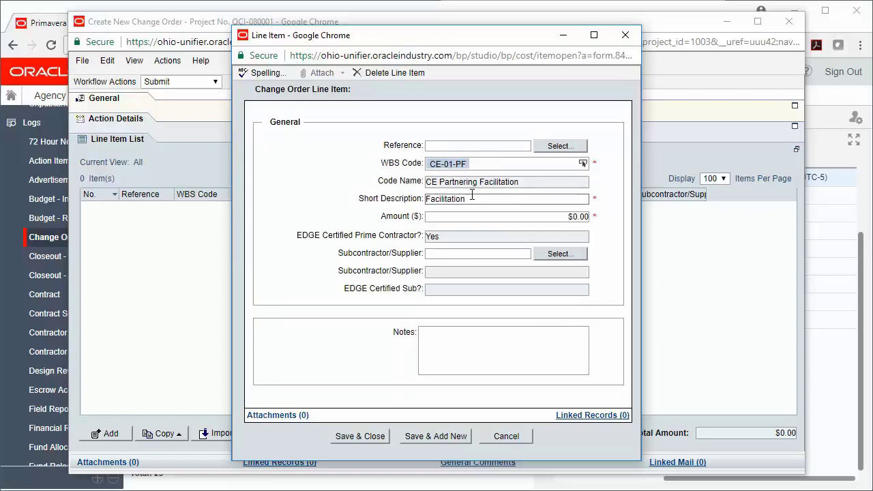
click(516, 216)
text(5000)
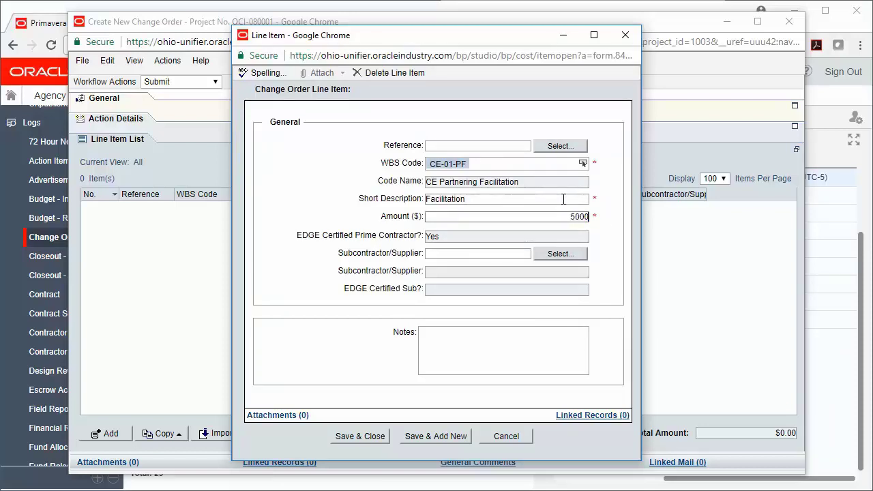
click(386, 442)
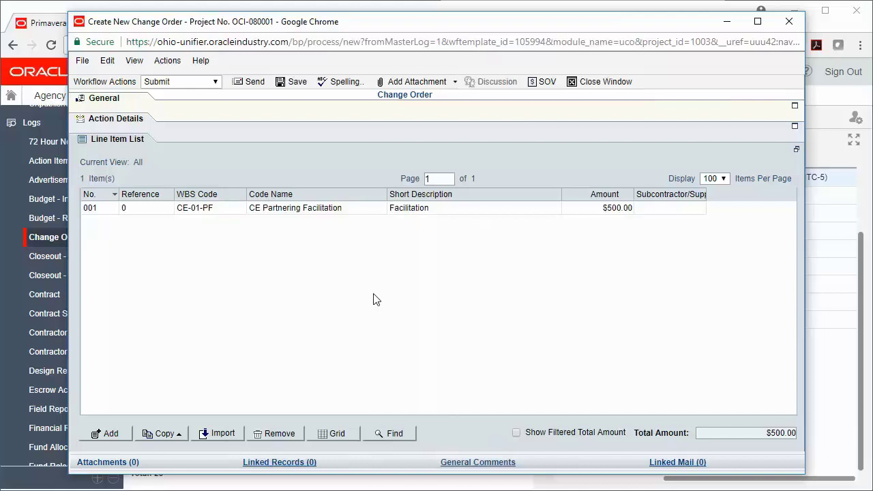
- Add the general comment "Please review" to the change order and close the comments window
click(449, 83)
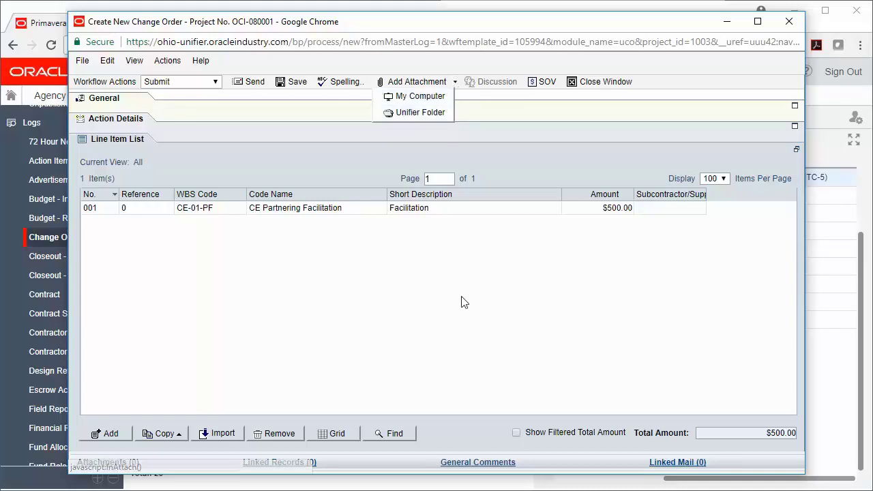
click(503, 463)
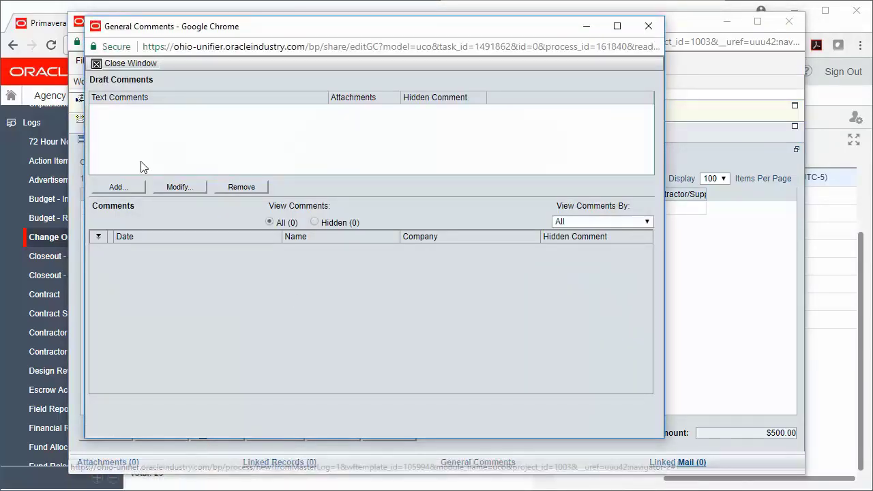
click(127, 191)
click(246, 227)
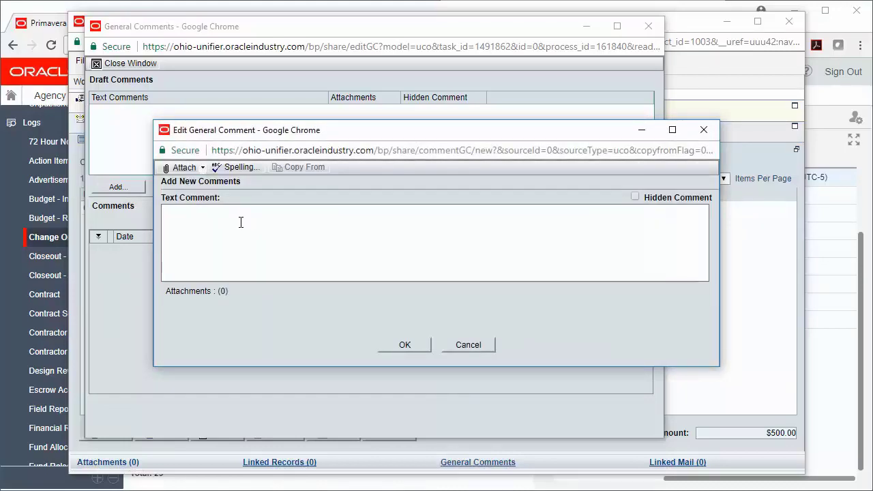
text(Please review)
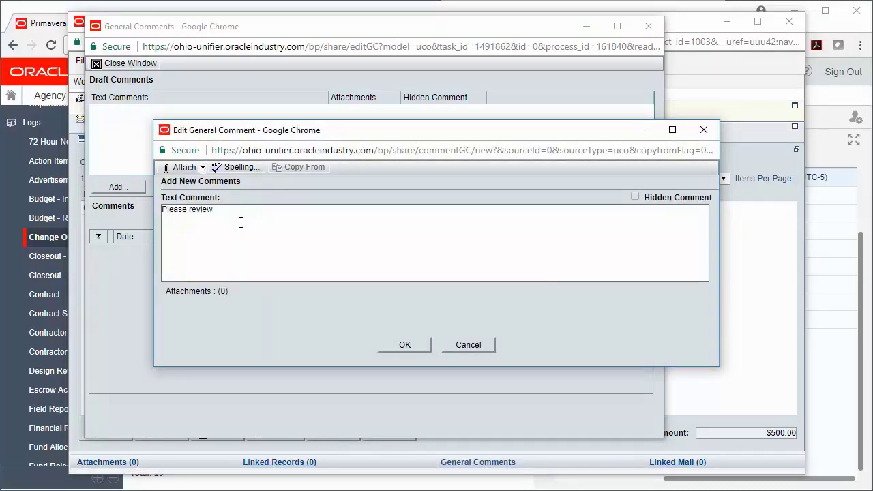
click(412, 350)
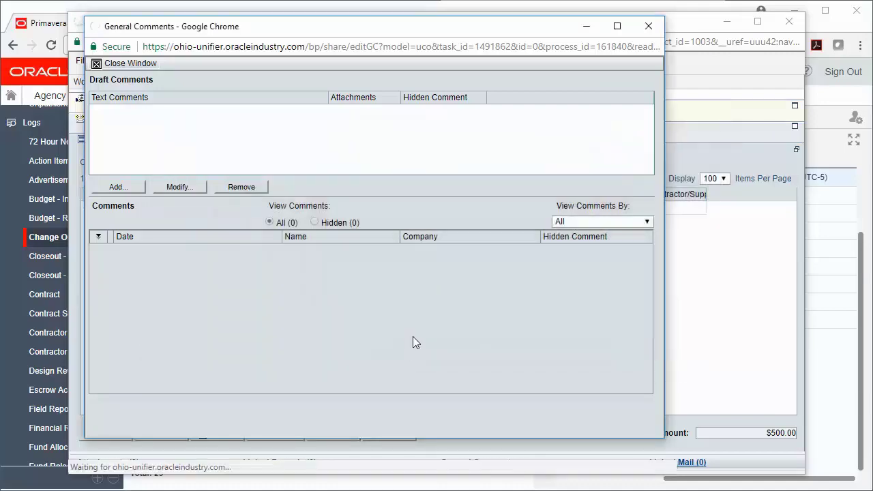
click(122, 63)
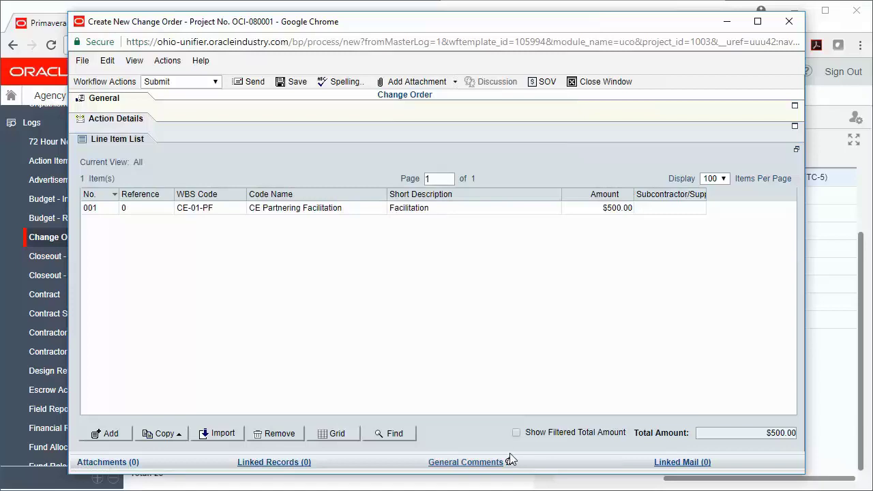
- Check the change order's action details and submit it for AE Review
click(140, 122)
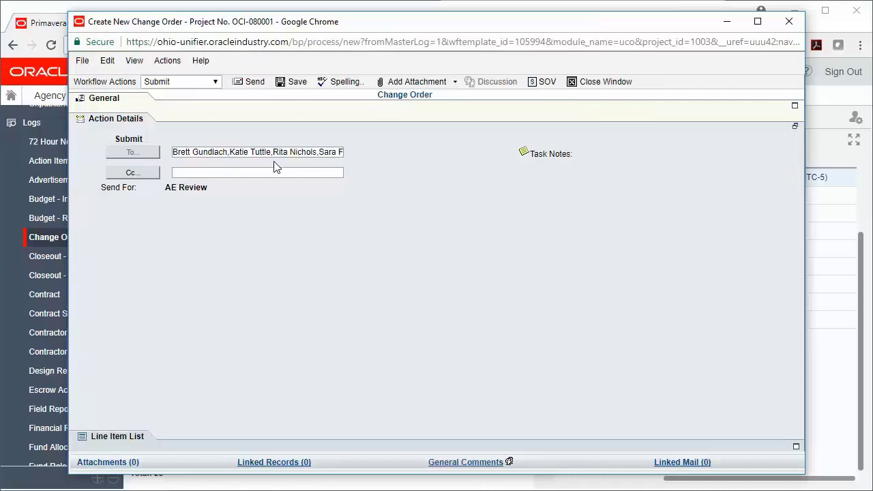
click(253, 84)
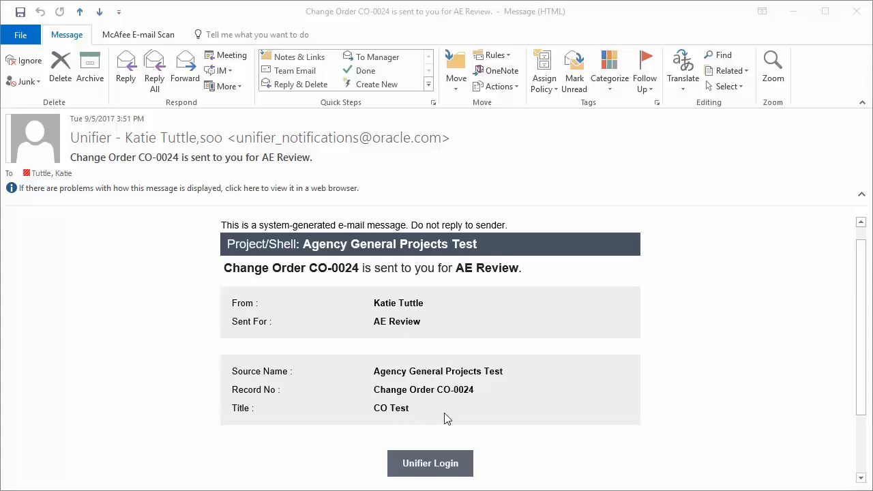
- Go from the notification e-mail to Unifier and accept the CO Test change order task
click(464, 474)
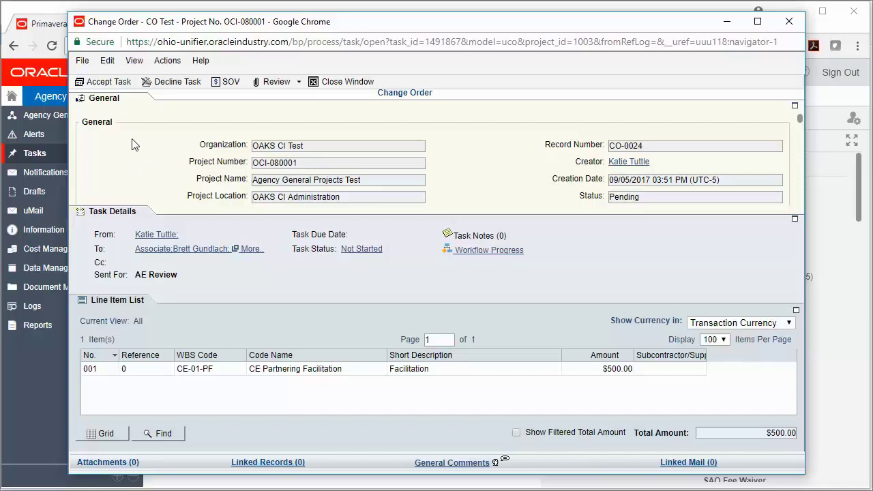
click(125, 83)
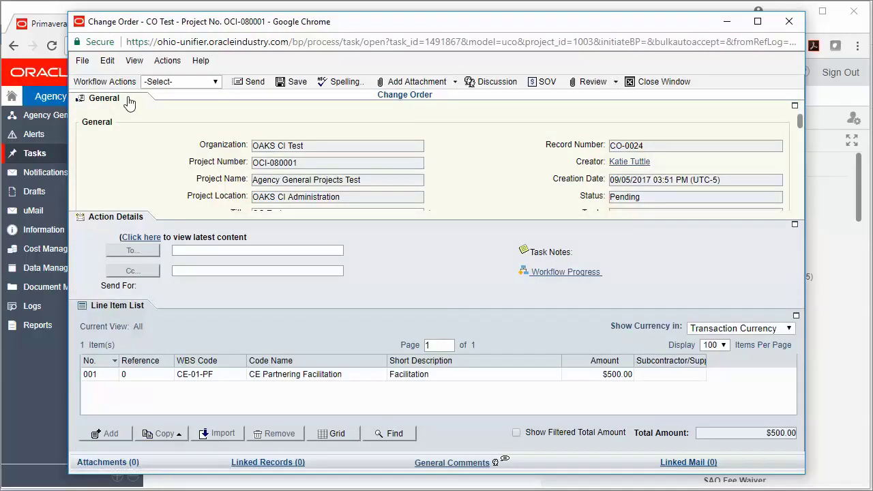
- Set the change order number to 002 in the general details and look over the remaining fields
click(129, 101)
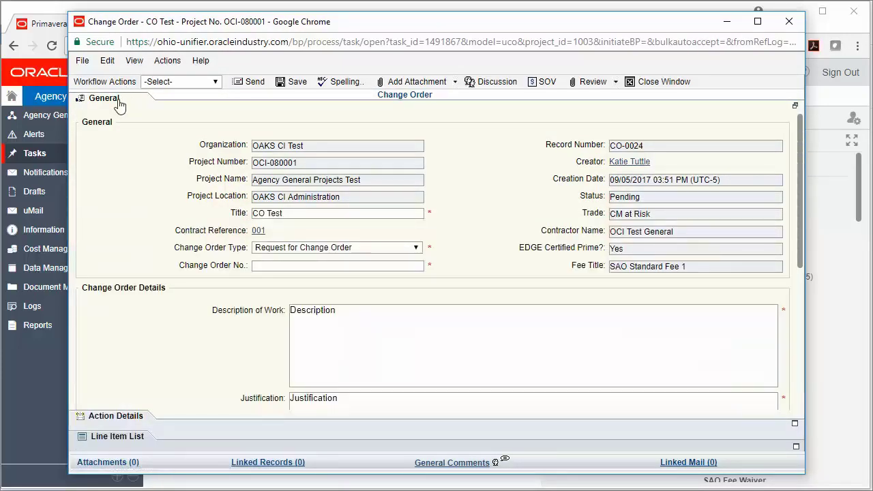
click(312, 267)
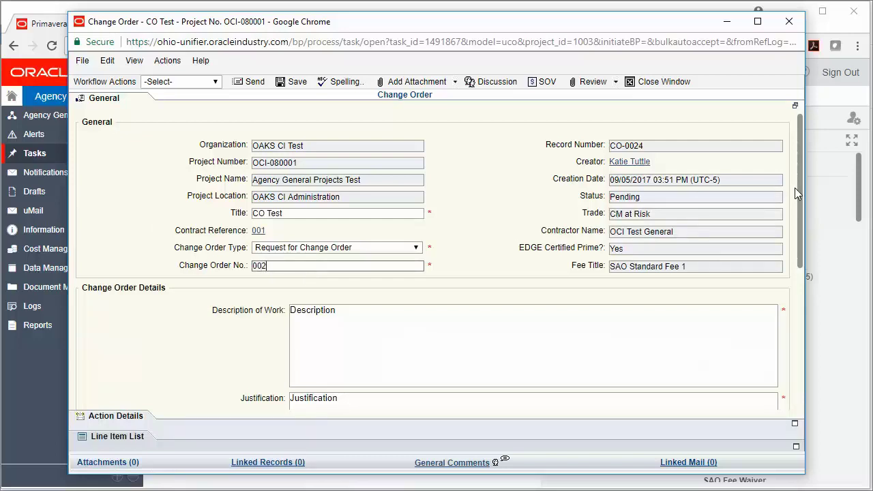
mouse_move(796, 189)
mouse_down()
mouse_move(803, 315)
mouse_move(798, 184)
mouse_up()
- Review the line item list, set the workflow action to Accept and send the change order for PM Review
click(114, 437)
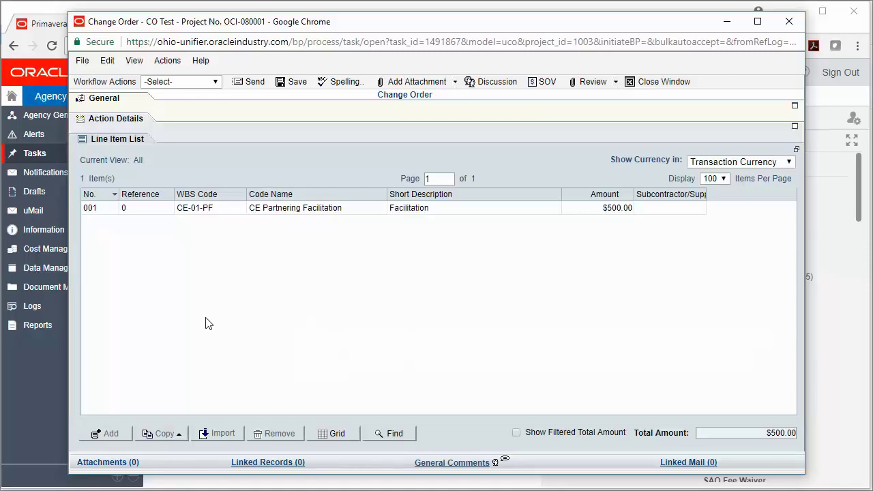
click(123, 118)
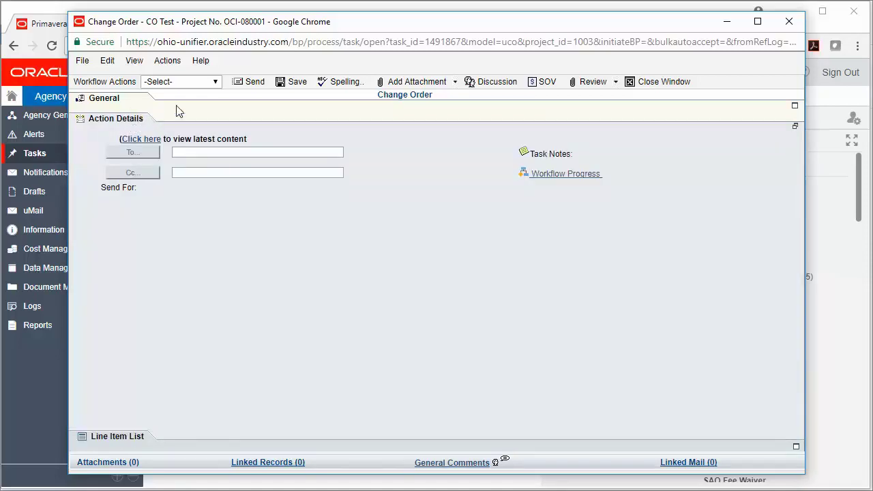
click(200, 84)
click(196, 107)
click(262, 87)
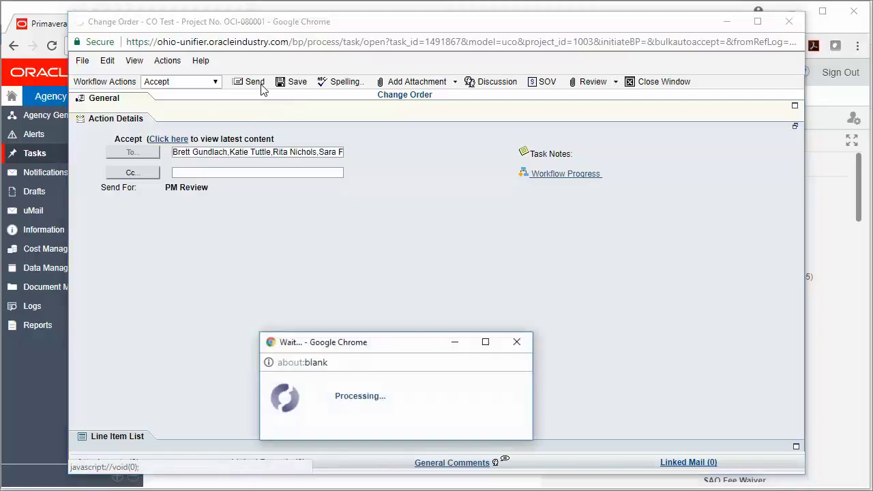